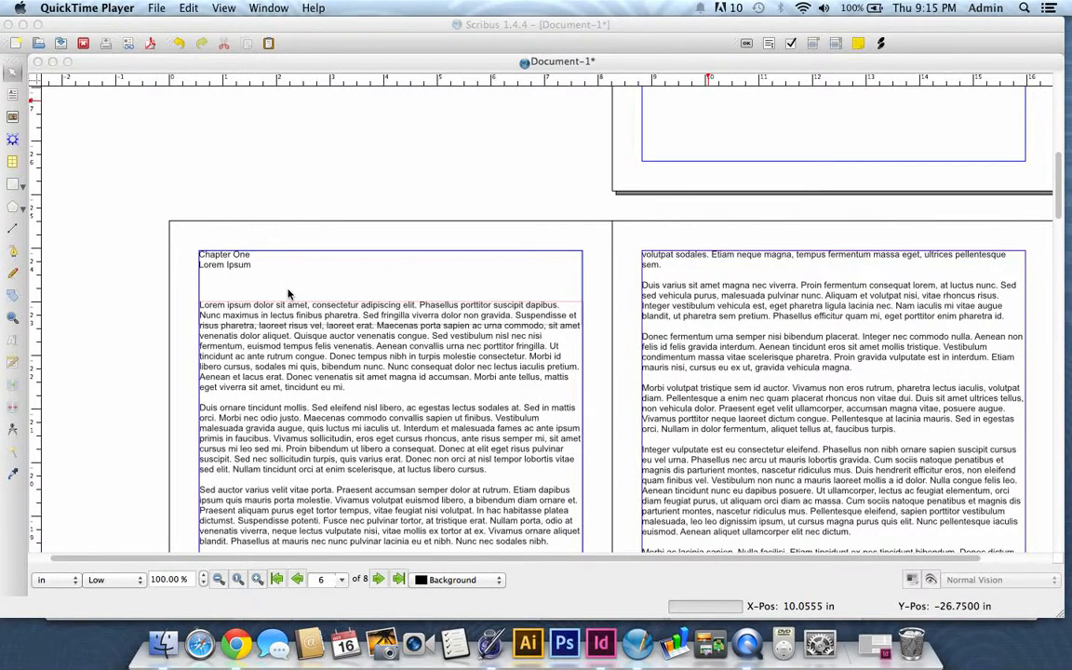
Step: Switch to the Scribus document and turn on Preview Mode to hide the frames, margins and guides
scroll(289, 294, down, 20)
scroll(294, 287, down, 20)
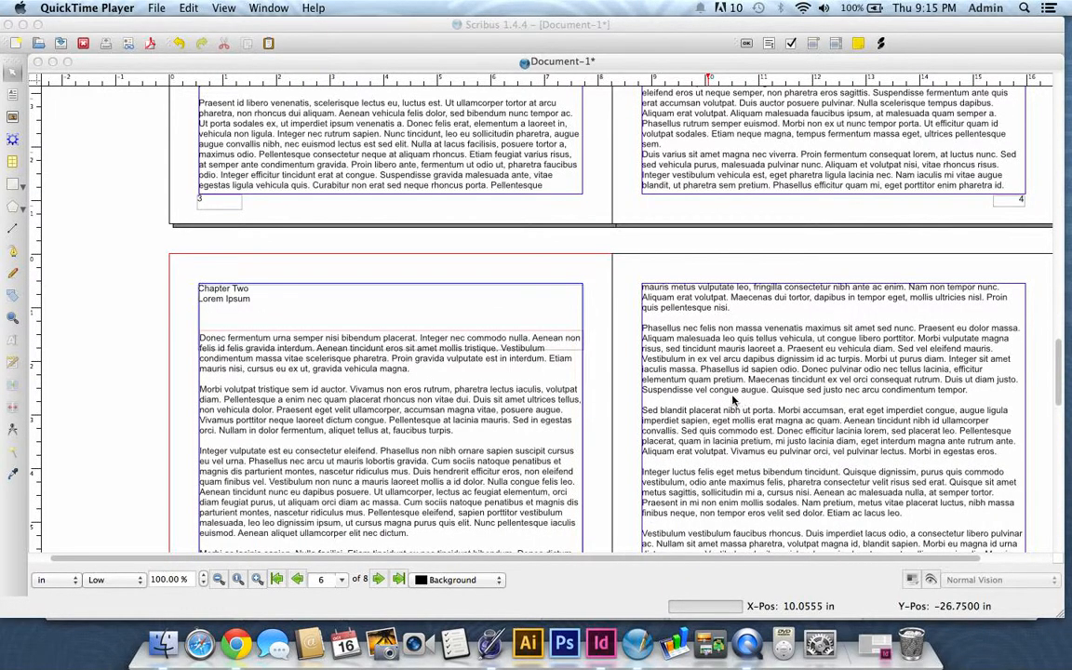
click(224, 8)
mouse_move(266, 9)
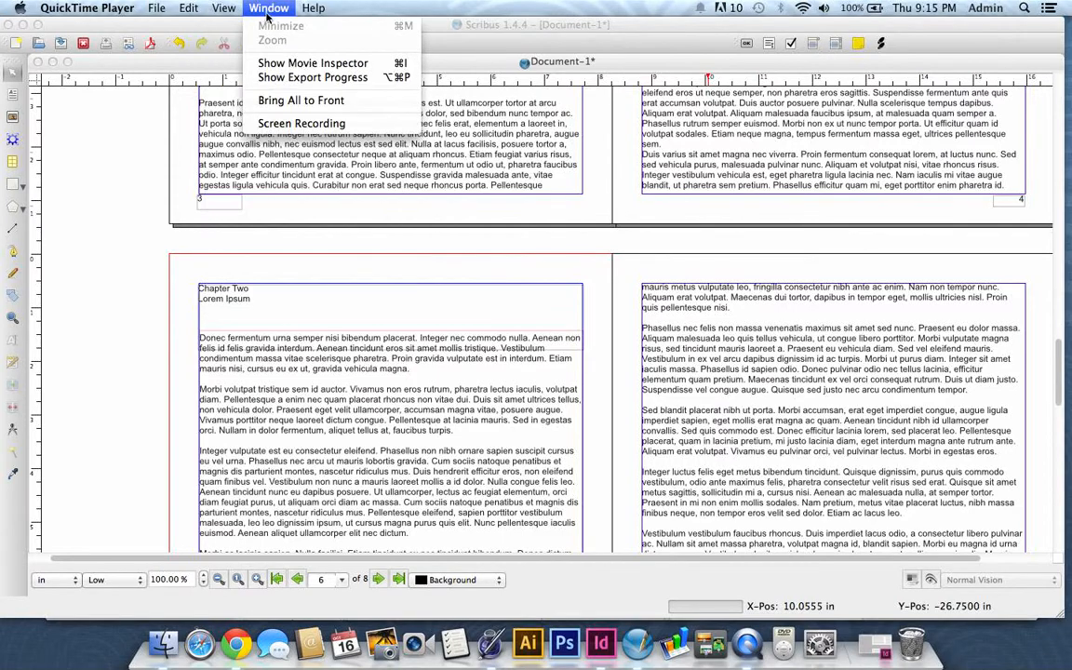
click(148, 172)
click(286, 8)
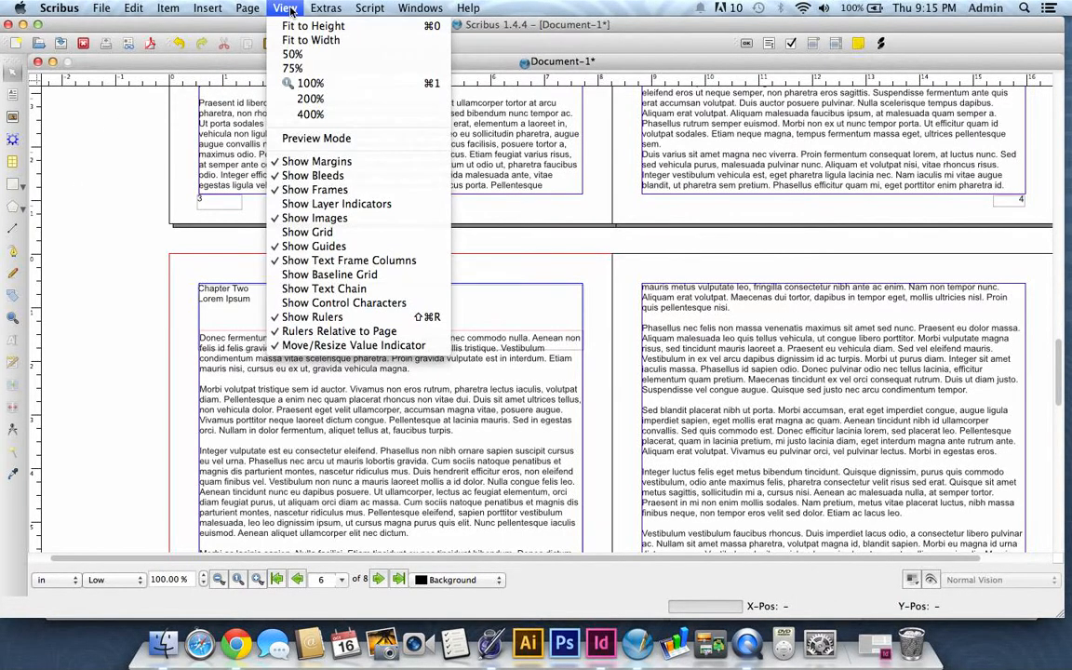
click(316, 138)
Step: Look through the title and chapter pages in the preview, and turn Preview Mode off
scroll(651, 285, down, 5)
scroll(708, 335, up, 2)
scroll(705, 340, up, 18)
scroll(709, 336, up, 20)
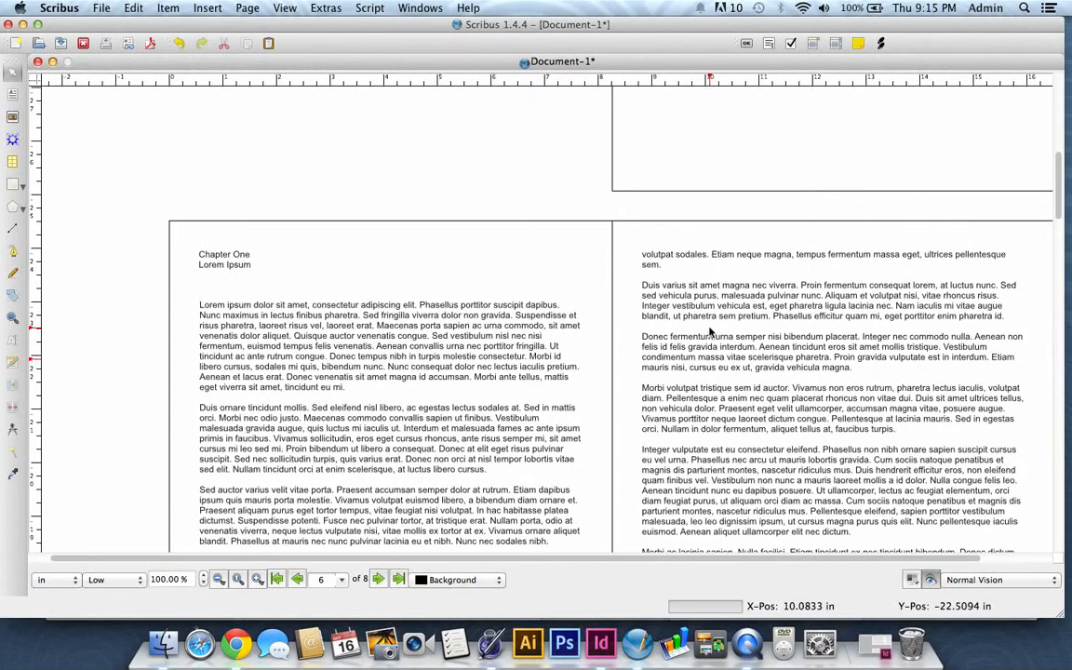
scroll(709, 331, up, 10)
scroll(708, 333, down, 8)
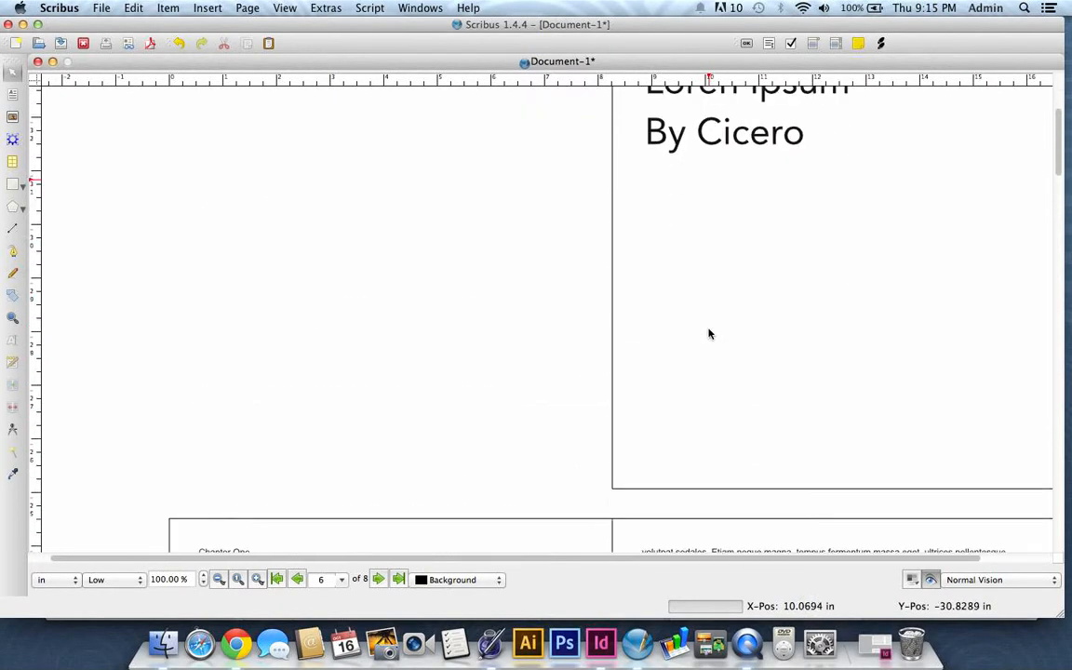
scroll(708, 334, down, 5)
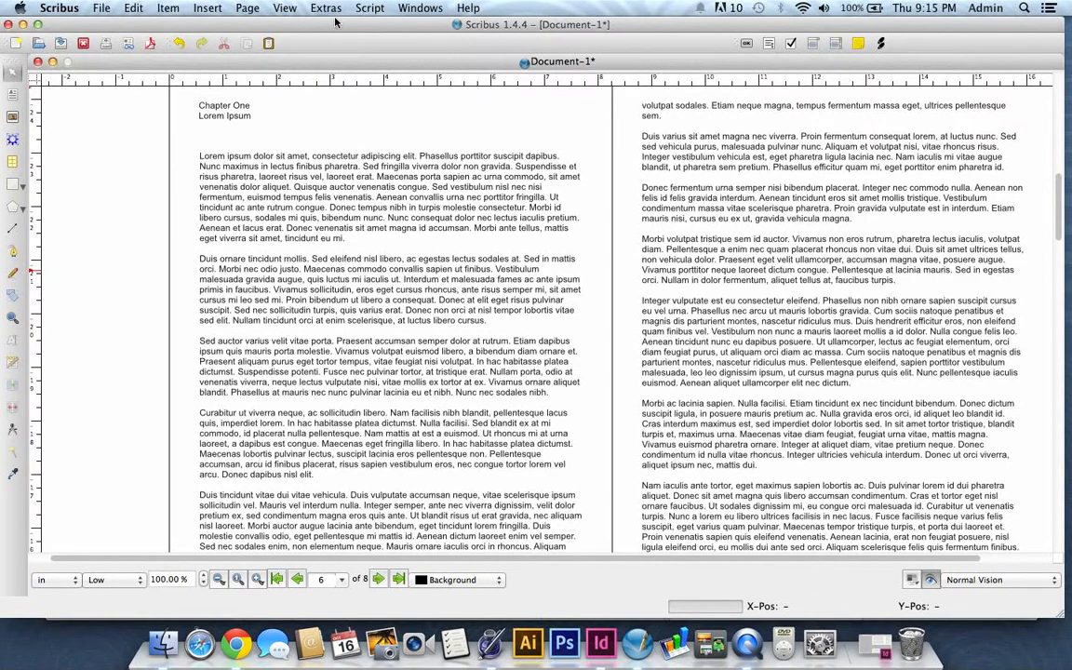
click(285, 9)
click(318, 138)
scroll(298, 205, up, 2)
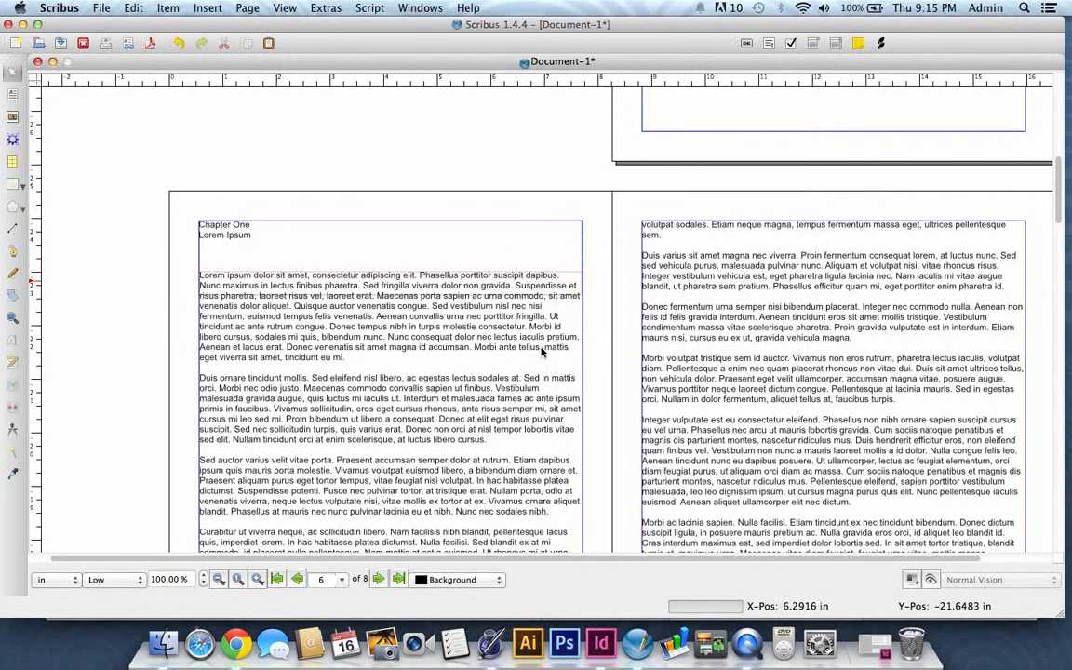
Step: Select the two heading lines "Chapter One" and "Lorem Ipsum" and open their text properties
click(261, 233)
double_click(265, 235)
drag(253, 235, 175, 231)
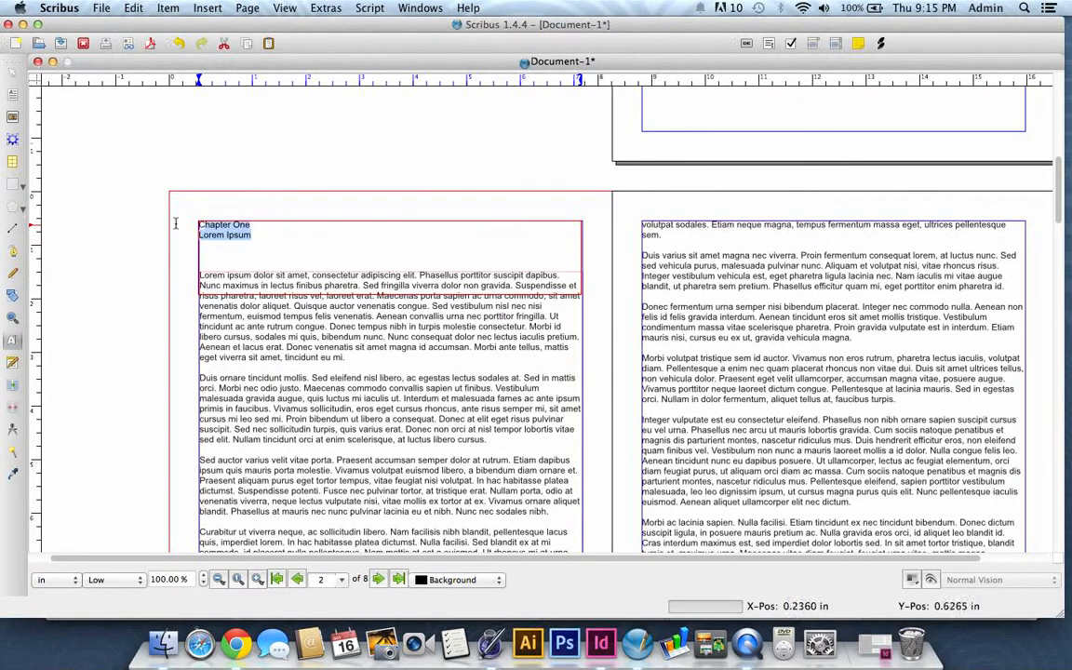
click(266, 239)
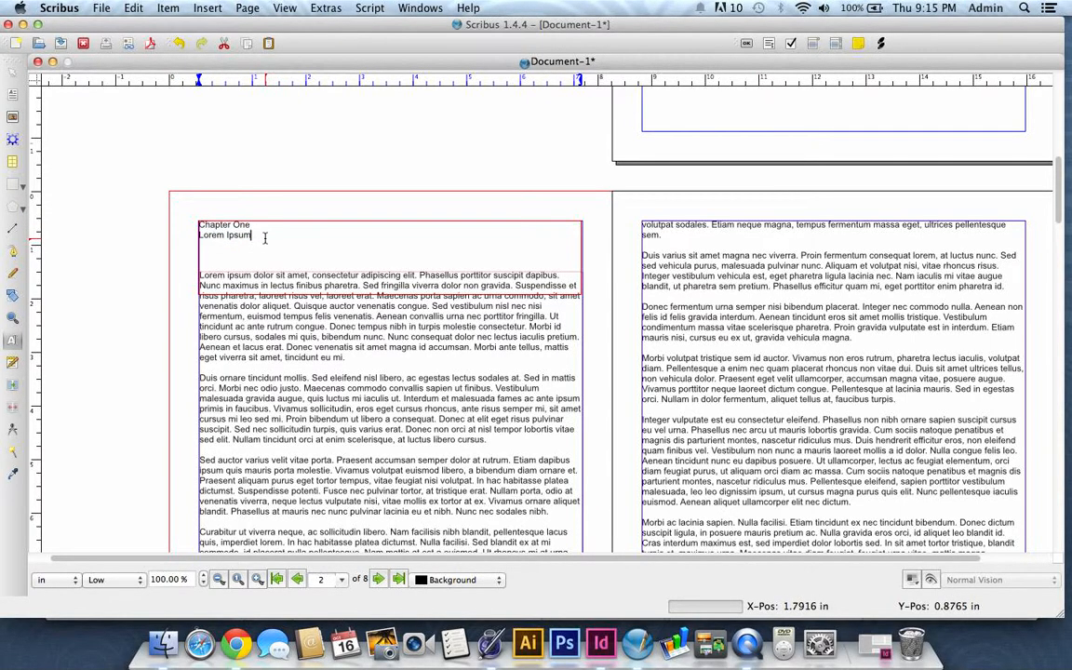
drag(264, 237, 185, 215)
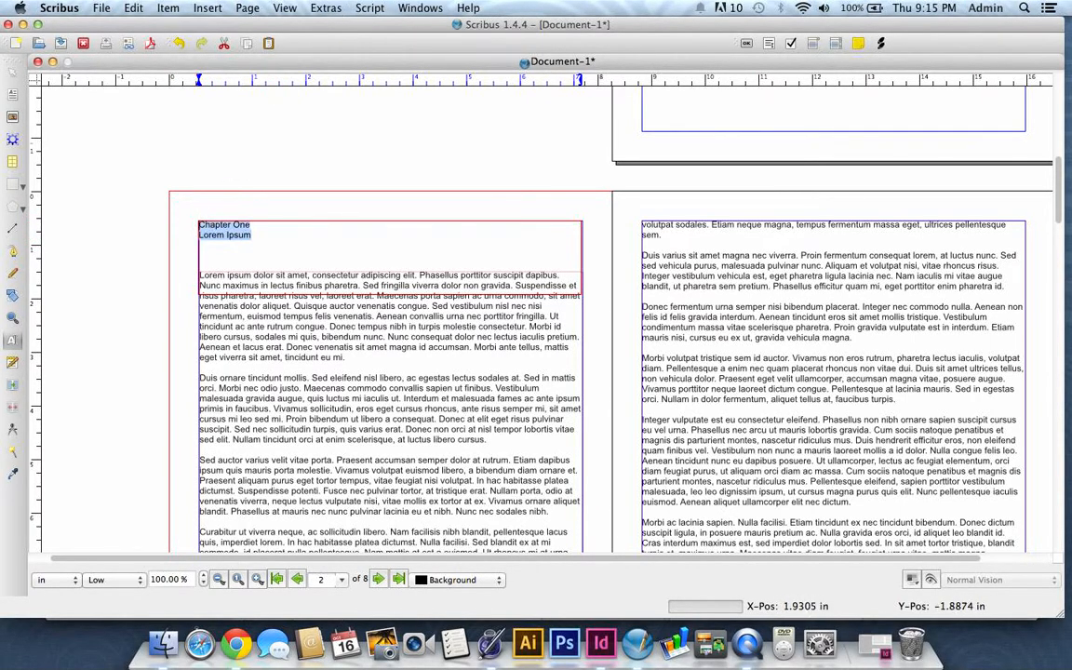
click(420, 8)
click(433, 64)
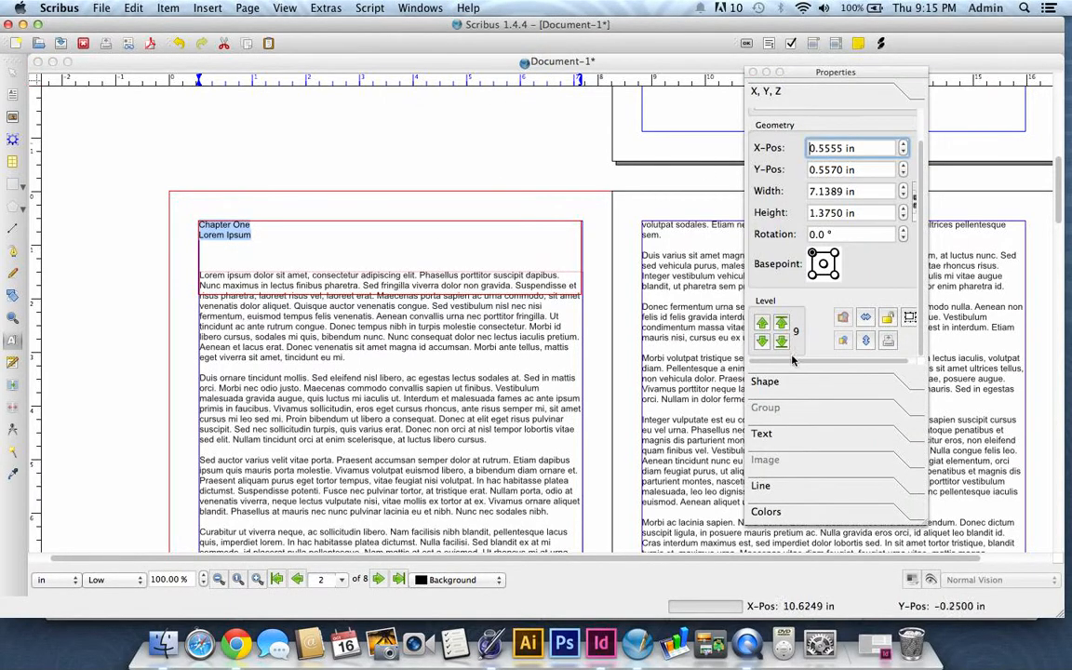
click(784, 434)
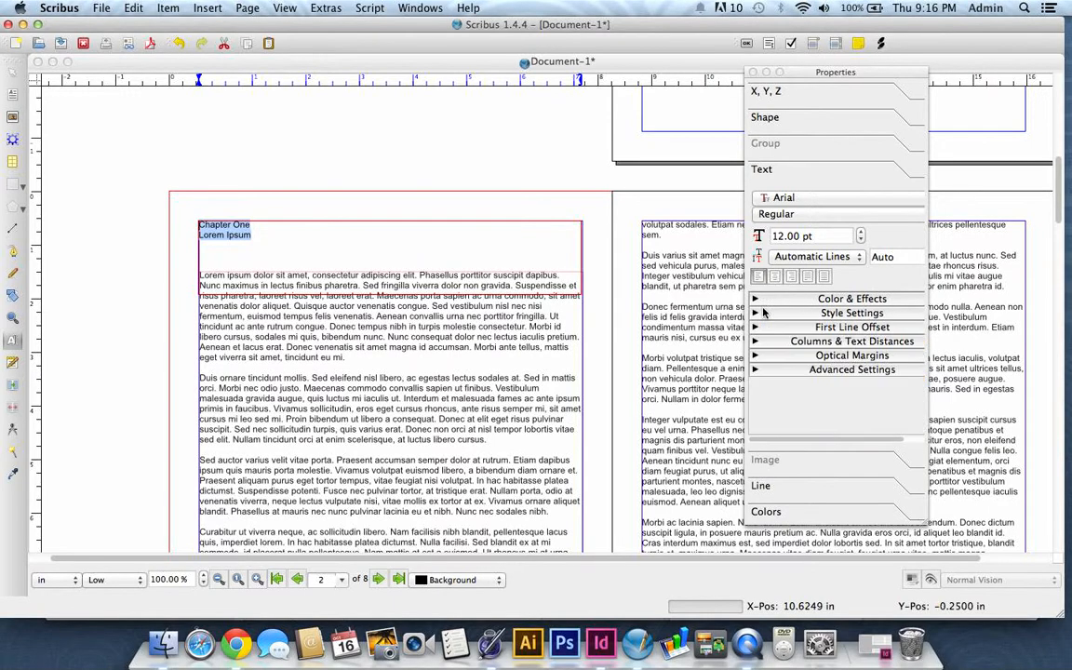
Step: Try larger font sizes on the selected Chapter One heading and set it back to 12 pt
click(860, 234)
click(860, 235)
click(860, 235)
click(860, 234)
click(860, 235)
click(860, 240)
click(859, 241)
click(860, 240)
click(860, 240)
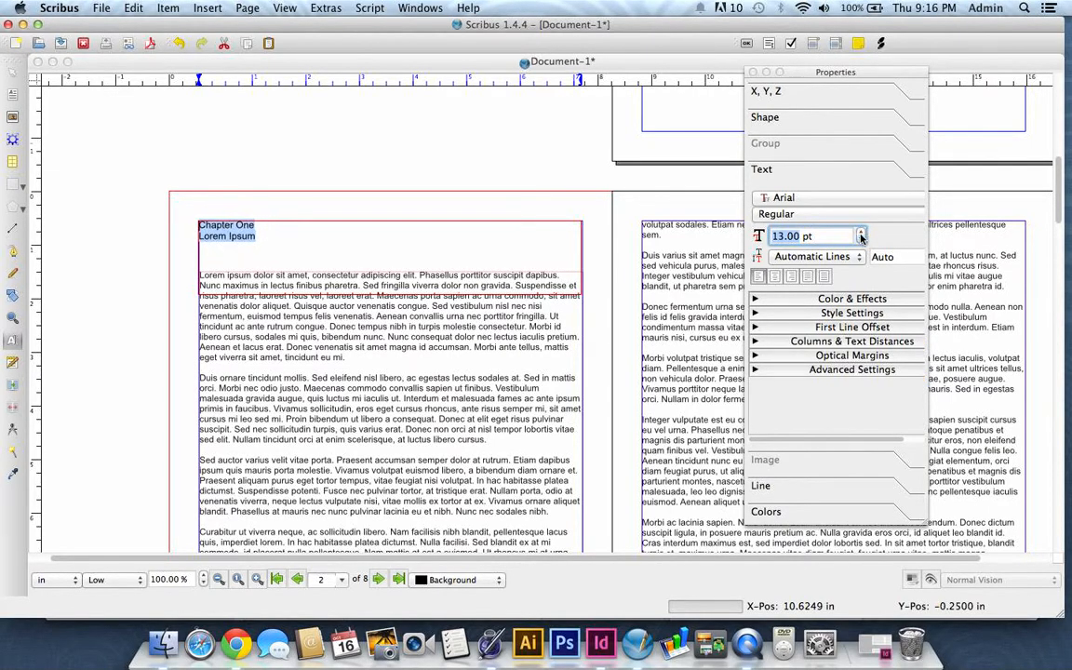
click(860, 241)
Step: Try fonts such as Avenir and Arial Narrow on the Chapter One heading, restore Arial, and close the properties
click(819, 197)
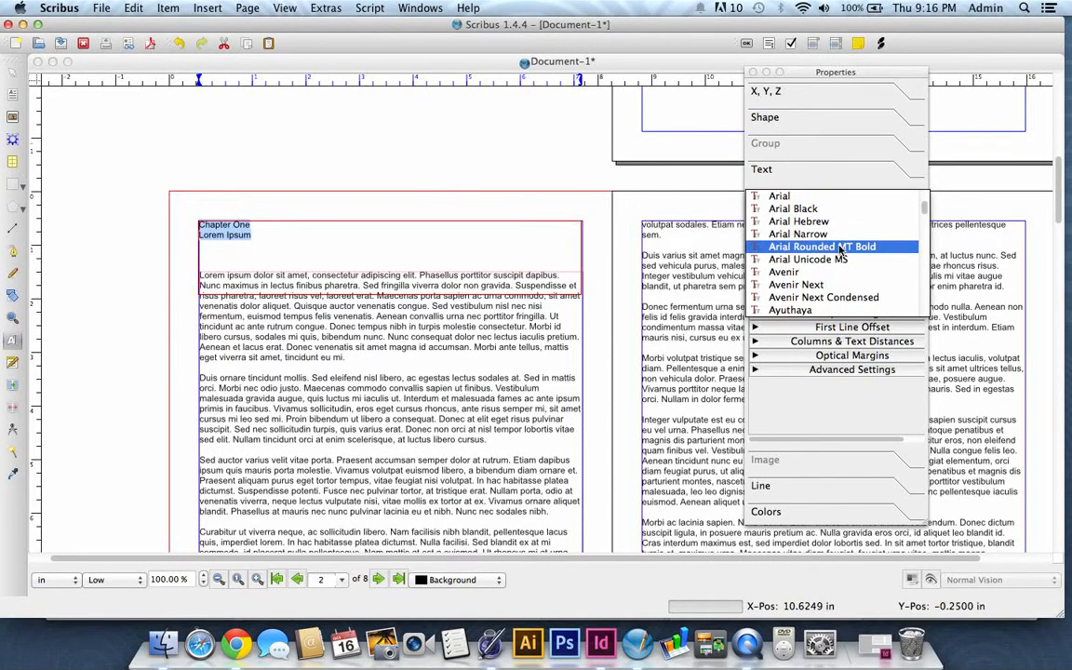
click(831, 272)
click(823, 198)
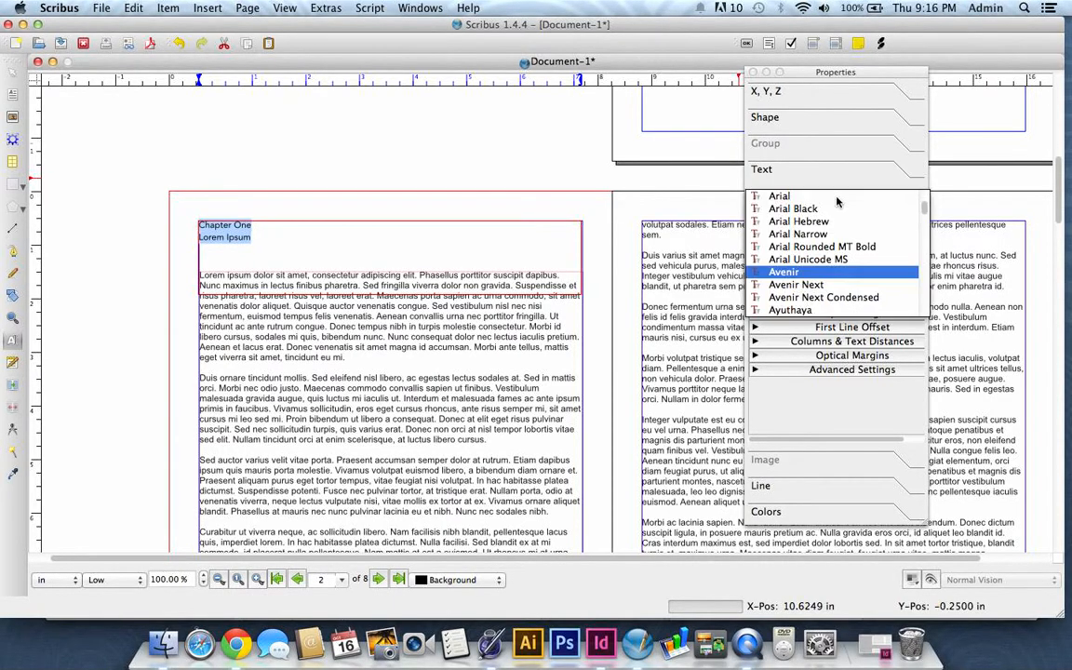
click(829, 233)
click(824, 197)
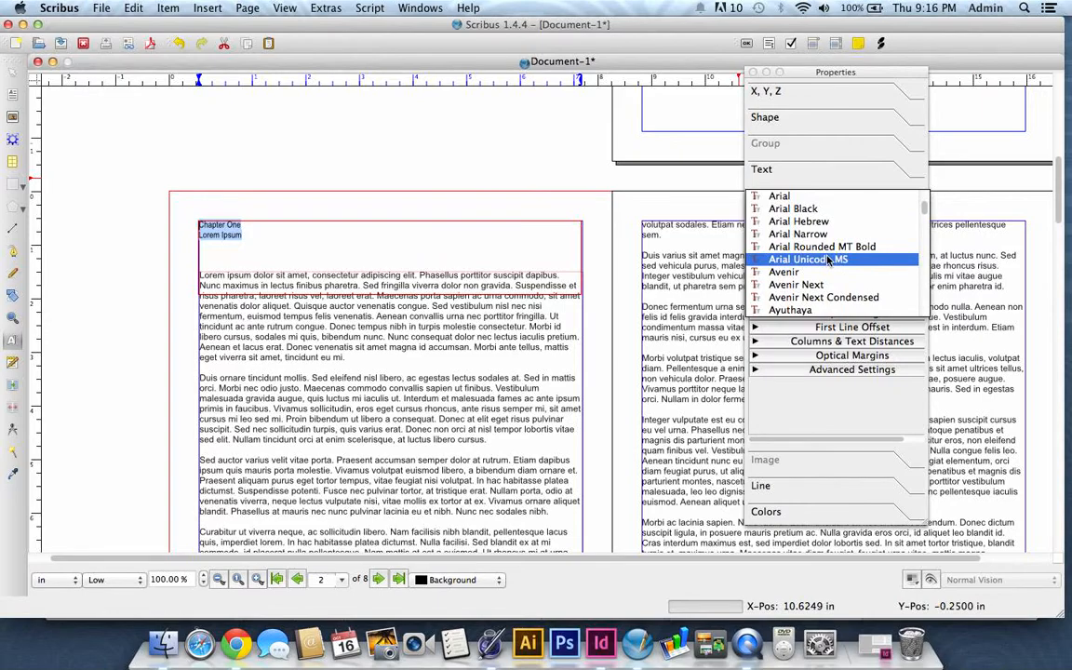
click(826, 235)
click(824, 198)
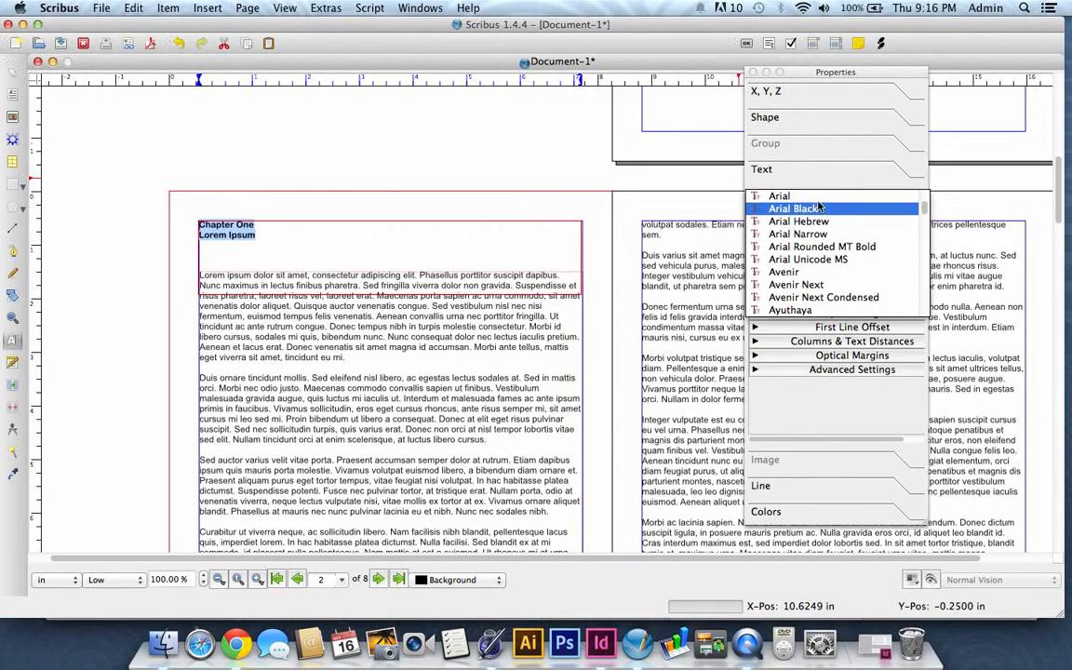
click(818, 203)
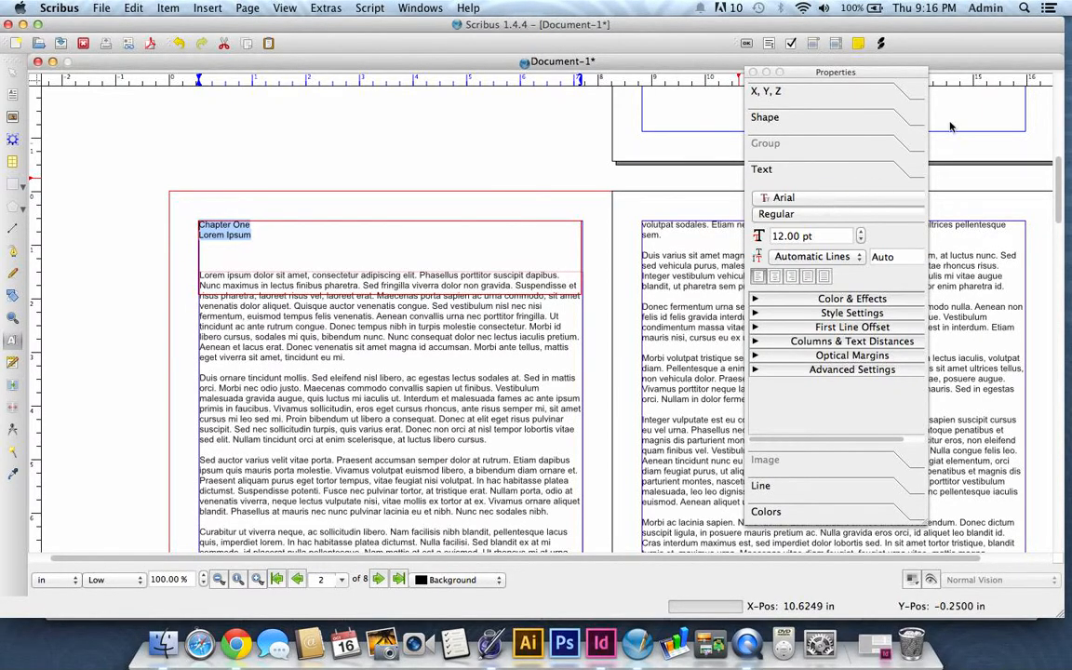
click(753, 75)
click(251, 165)
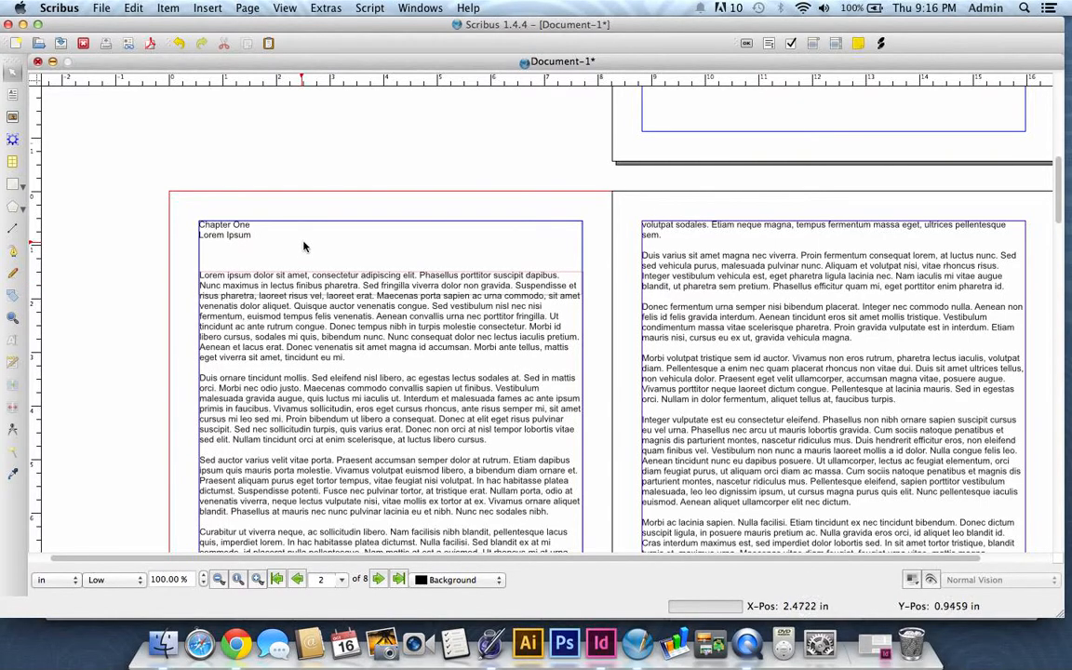
Step: Open the Style Manager and look at the existing paragraph styles
click(132, 8)
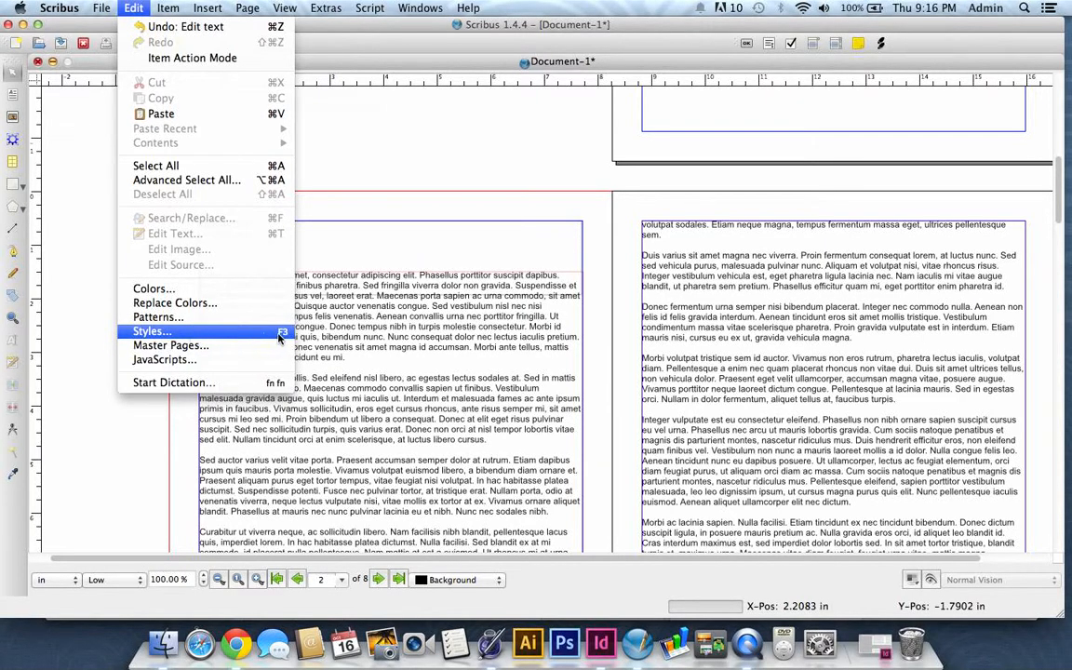
click(189, 337)
drag(608, 70, 549, 45)
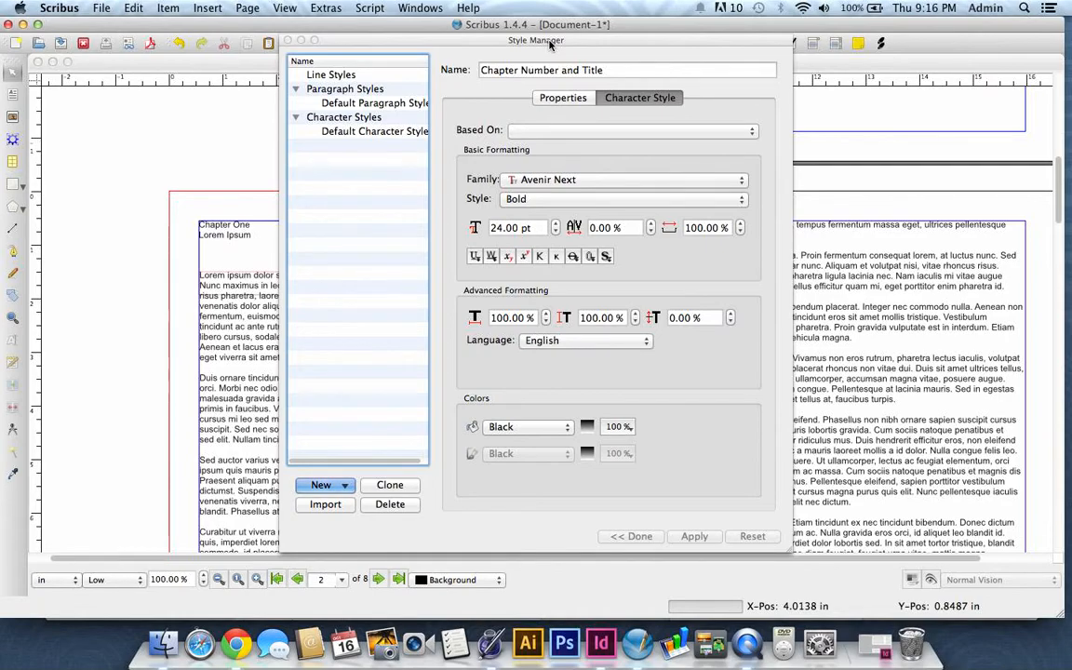
click(369, 105)
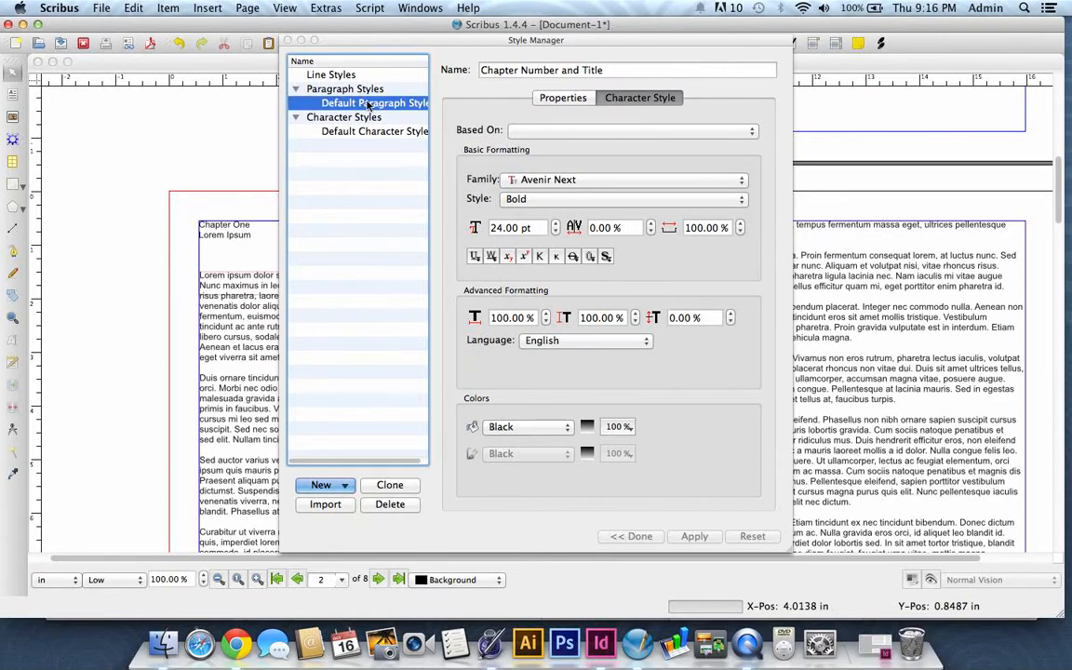
click(376, 88)
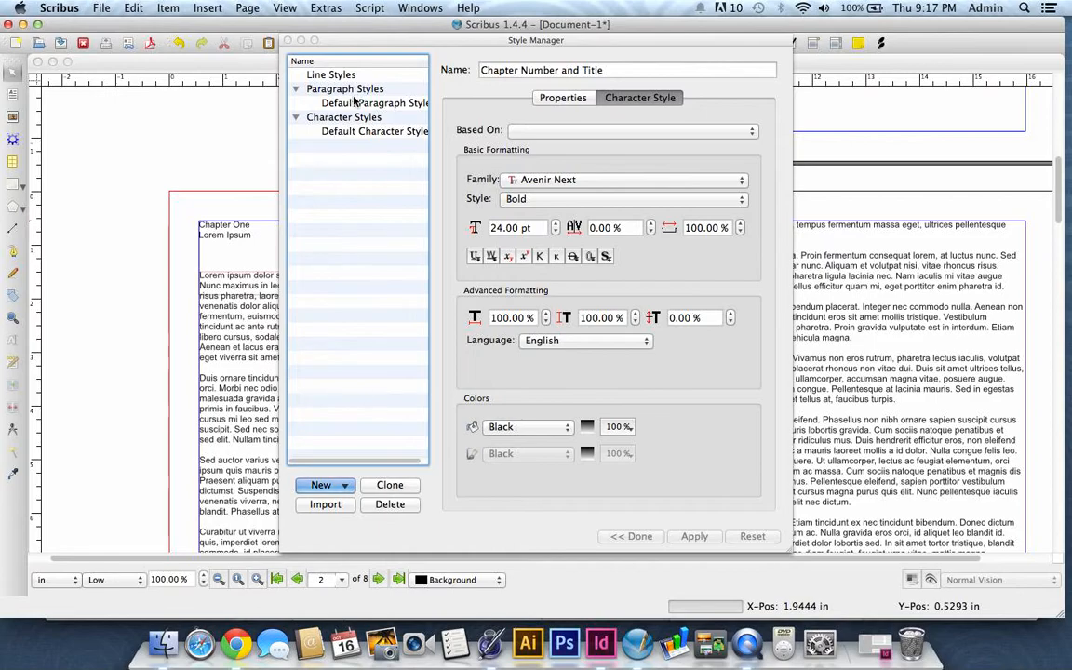
Step: Create a new paragraph style named "Chapter Number and Title"
click(319, 488)
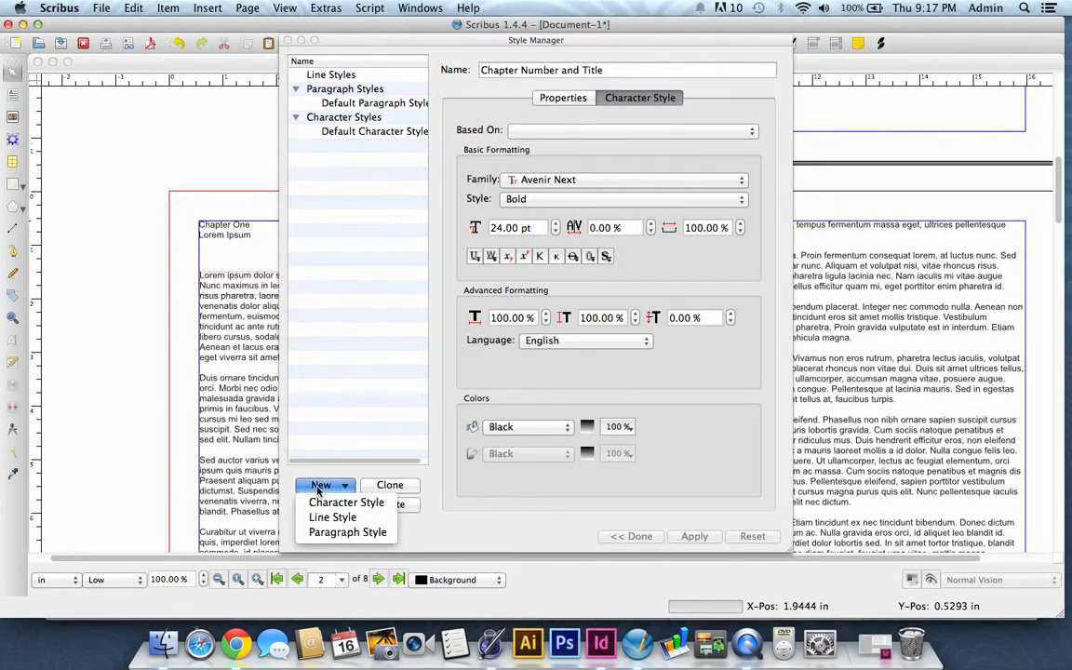
click(334, 533)
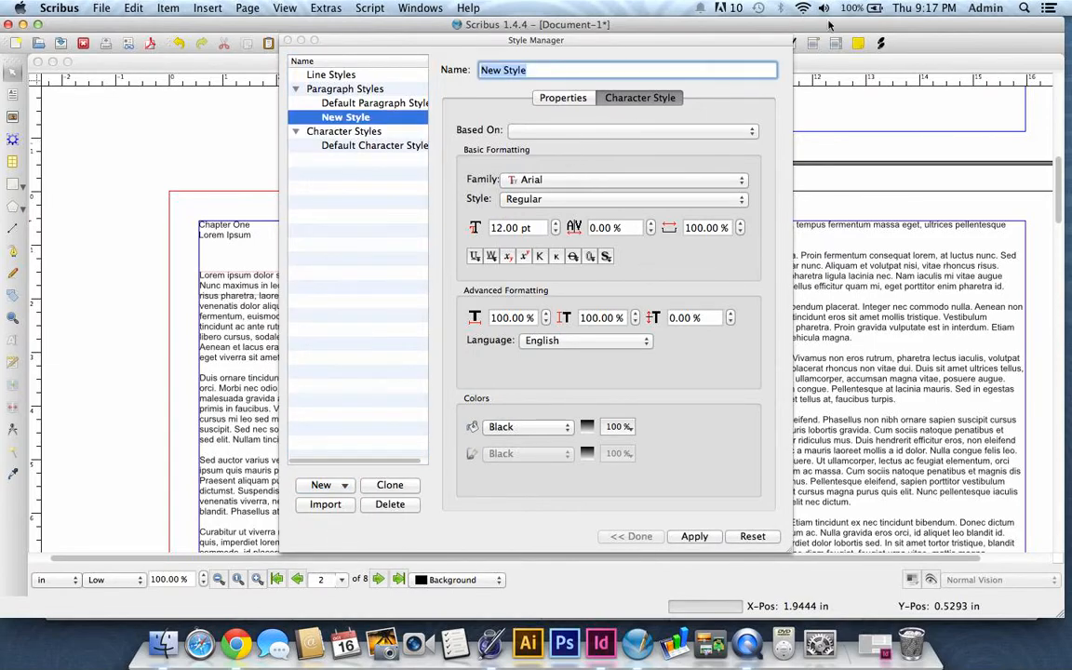
key(BackSpace)
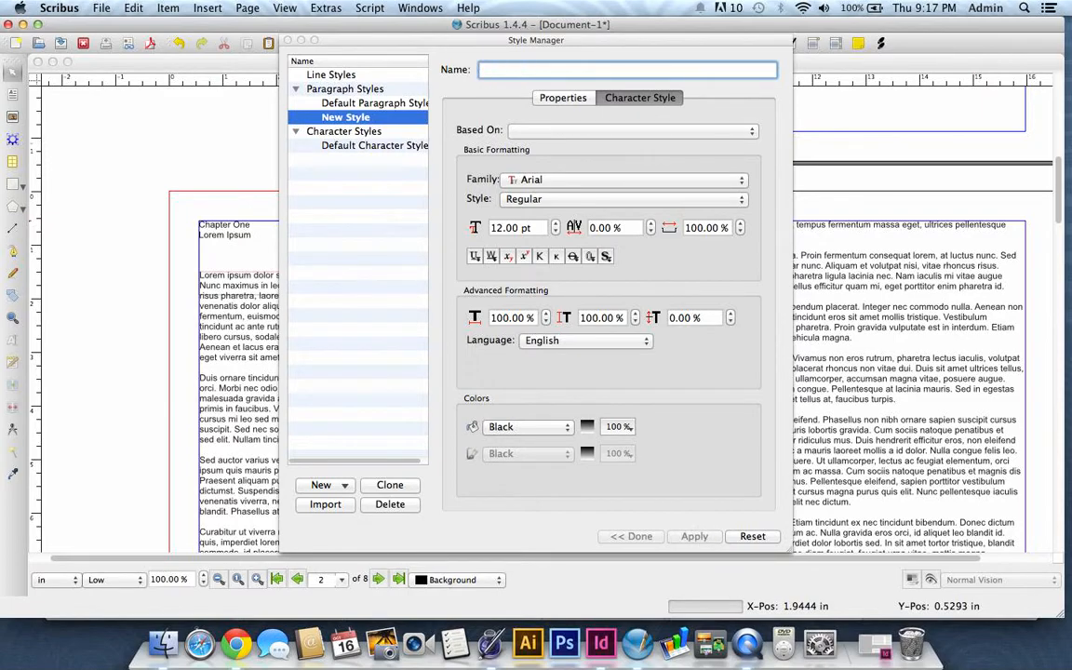
text(Chapter Number and Title)
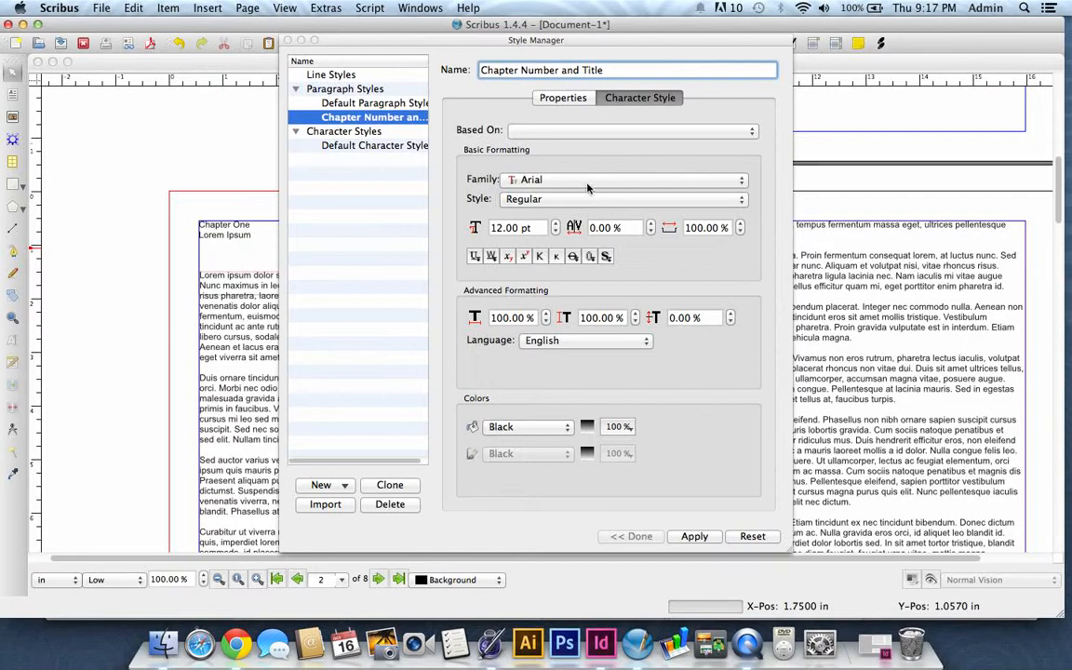
Step: Set the Chapter Number and Title style's font to Avenir Book at 24 pt
click(588, 183)
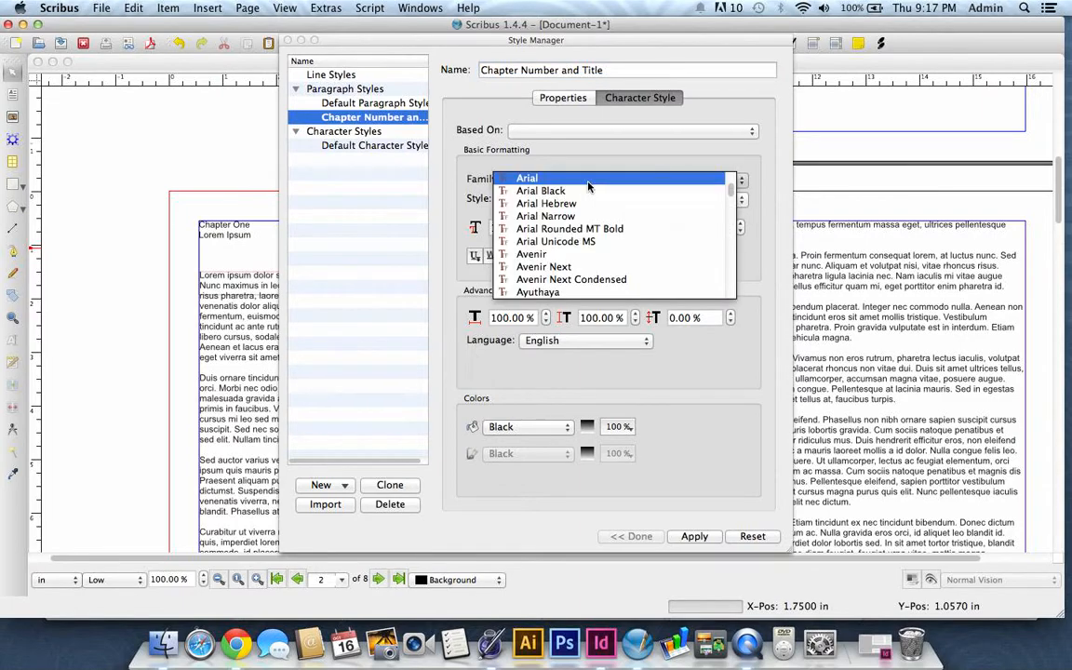
click(565, 258)
click(555, 224)
click(556, 224)
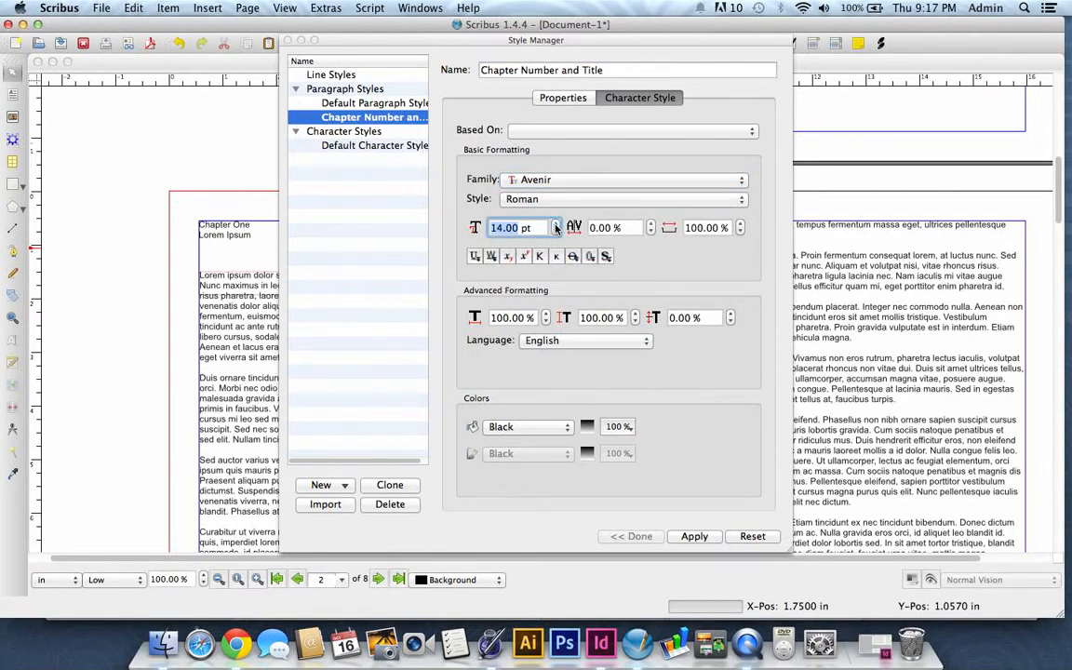
click(555, 224)
click(556, 224)
click(556, 224)
click(555, 225)
click(555, 230)
click(563, 200)
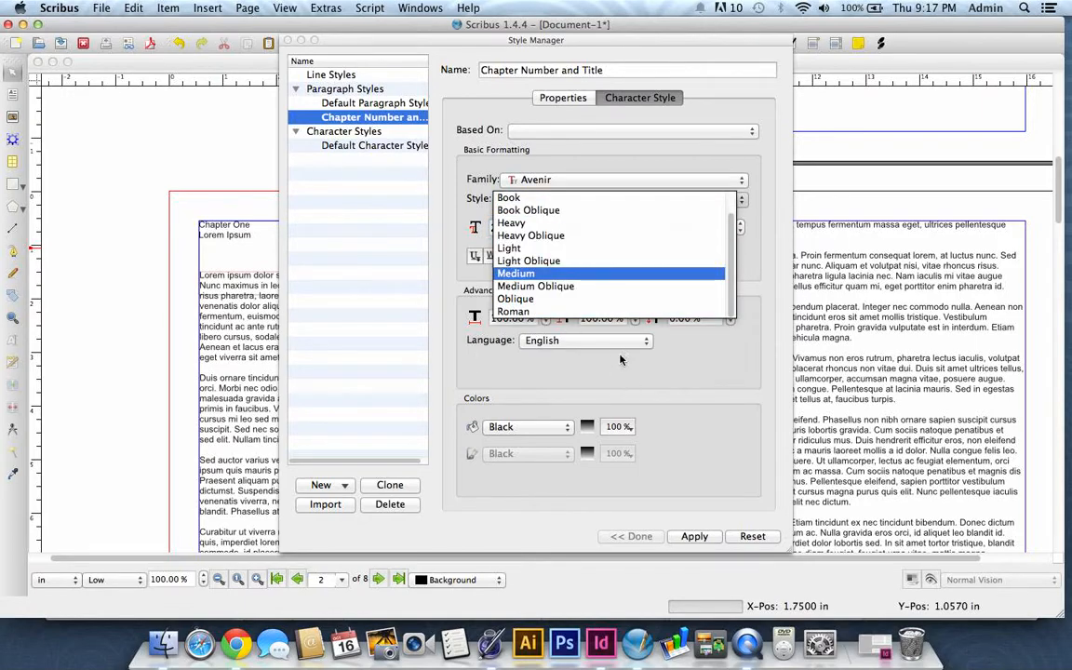
click(535, 199)
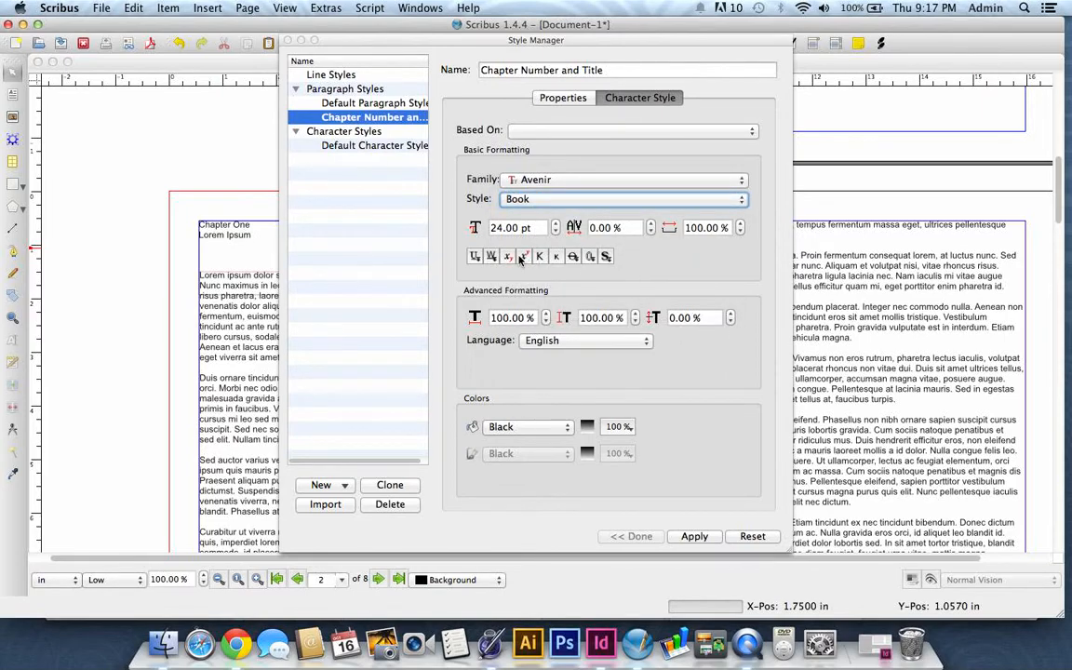
Step: Set the Chapter Number and Title style's tracking to 3%, apply the style settings and close the Style Manager
click(653, 227)
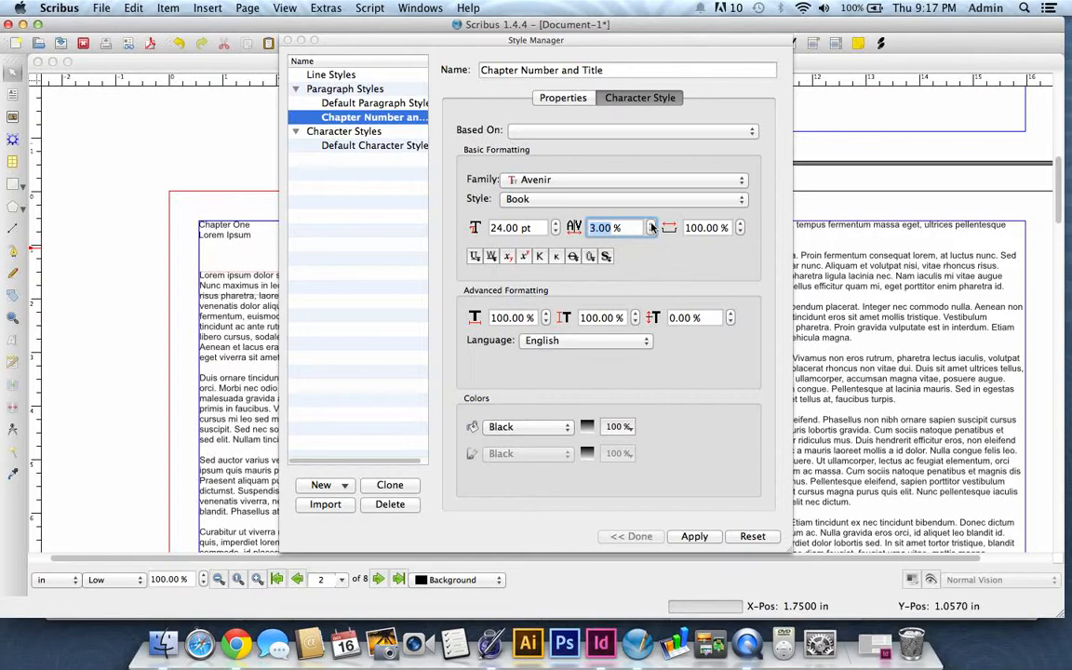
click(651, 233)
click(691, 537)
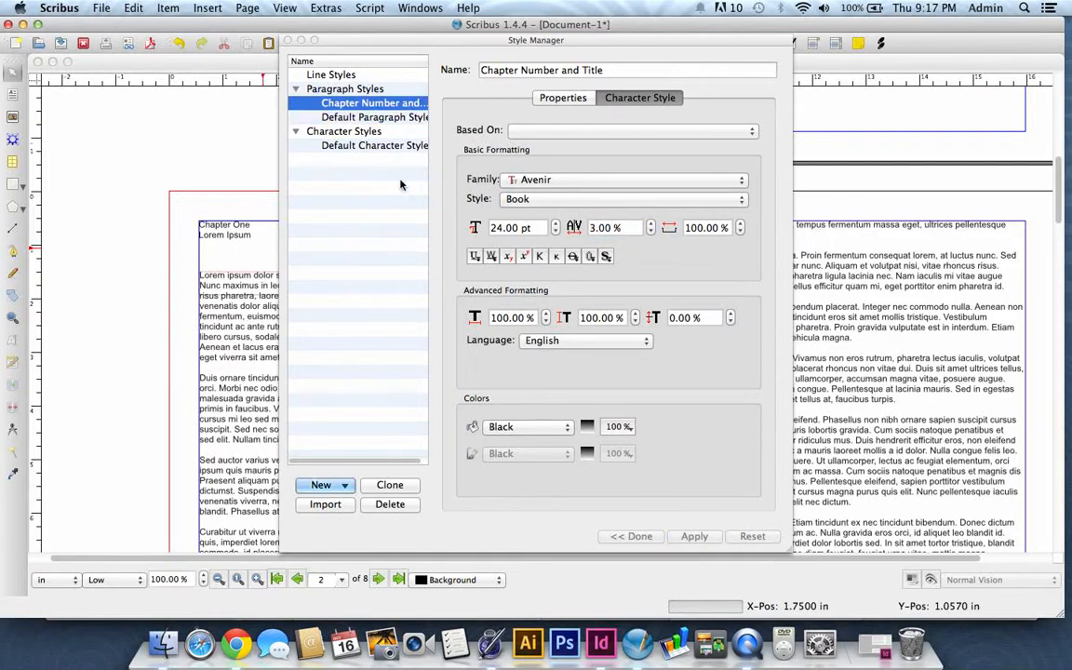
click(288, 40)
Step: Apply the "Chapter Number and Title" paragraph style to the text frame containing the Chapter One heading
click(287, 251)
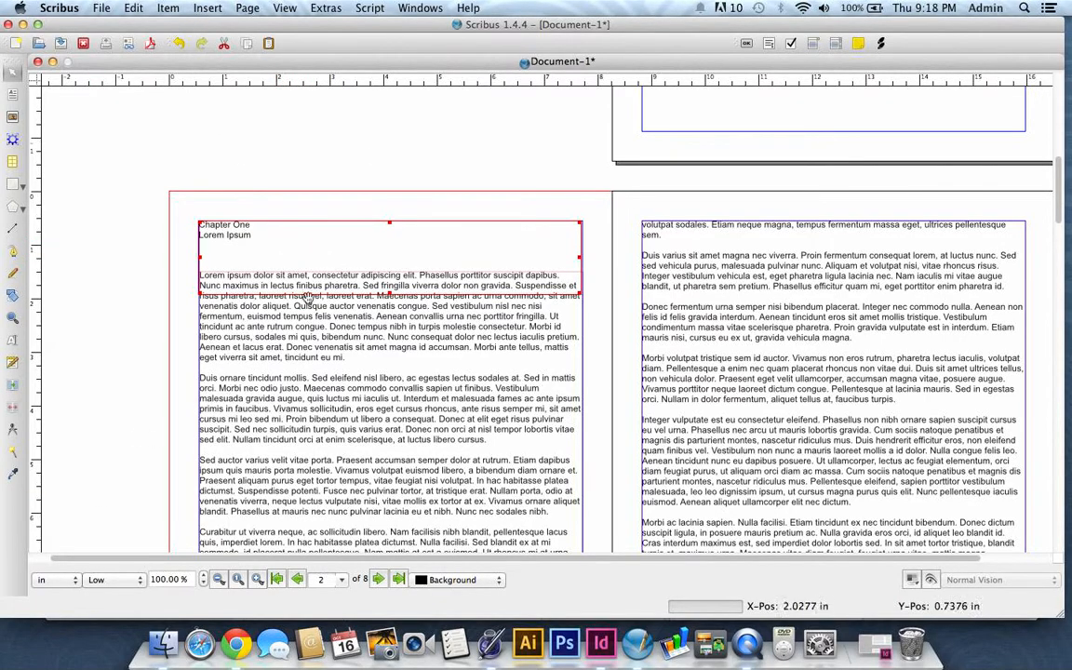
right_click(330, 246)
click(339, 173)
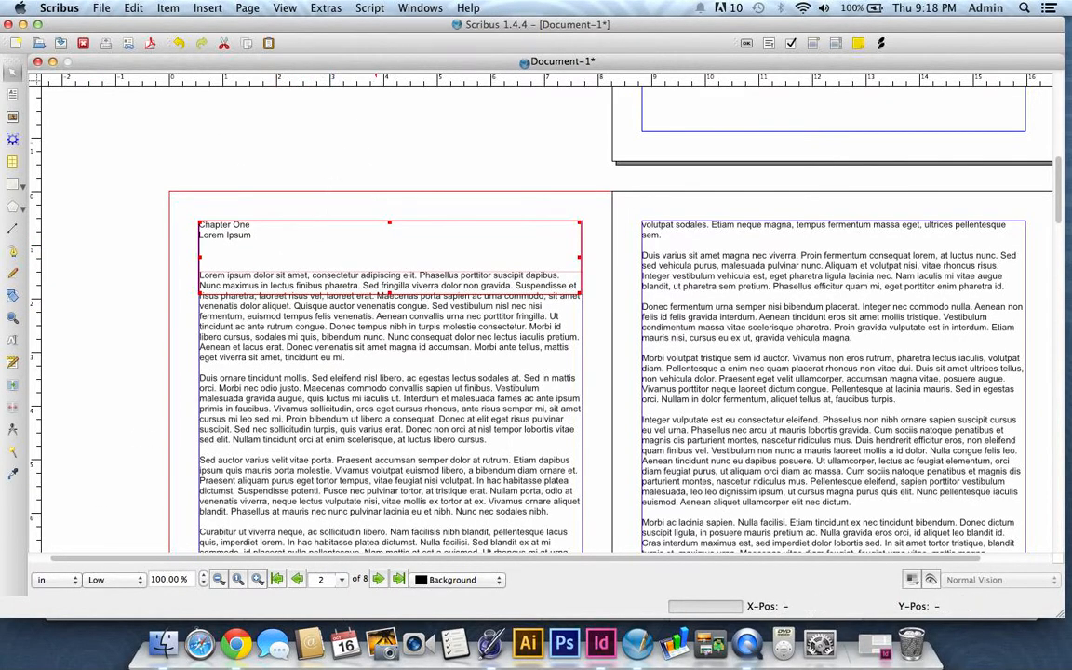
click(421, 8)
click(422, 64)
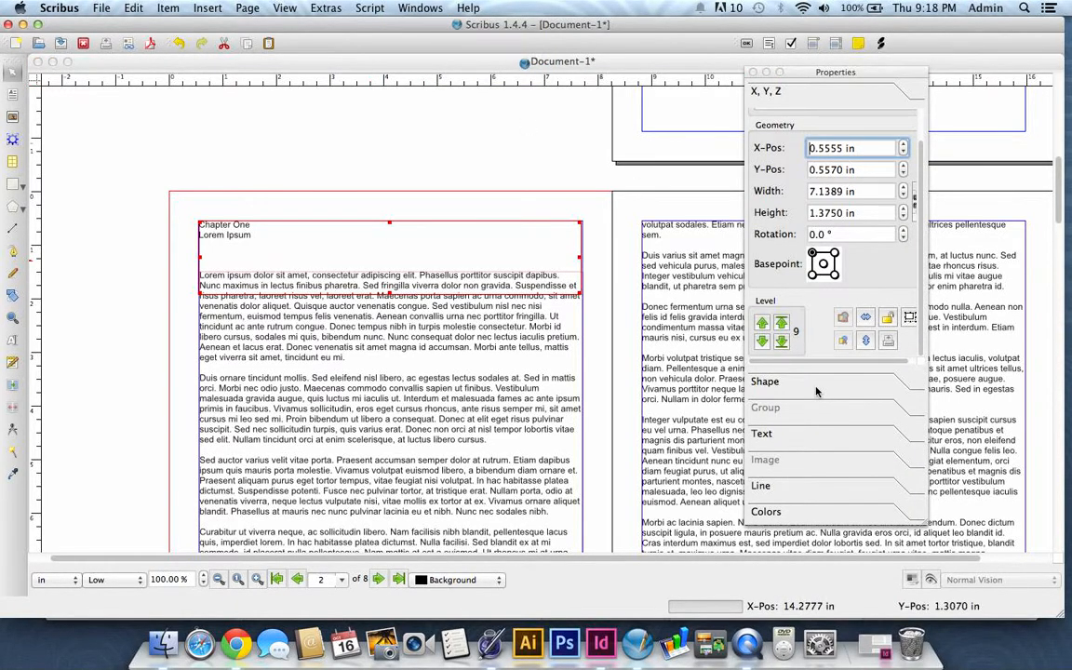
click(801, 437)
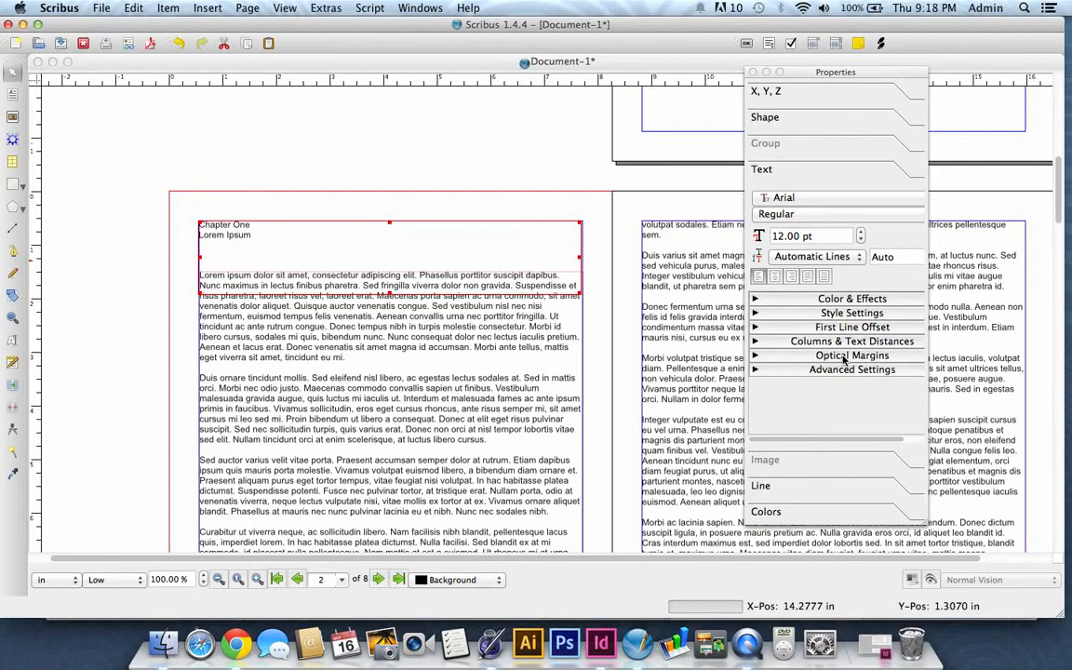
click(833, 315)
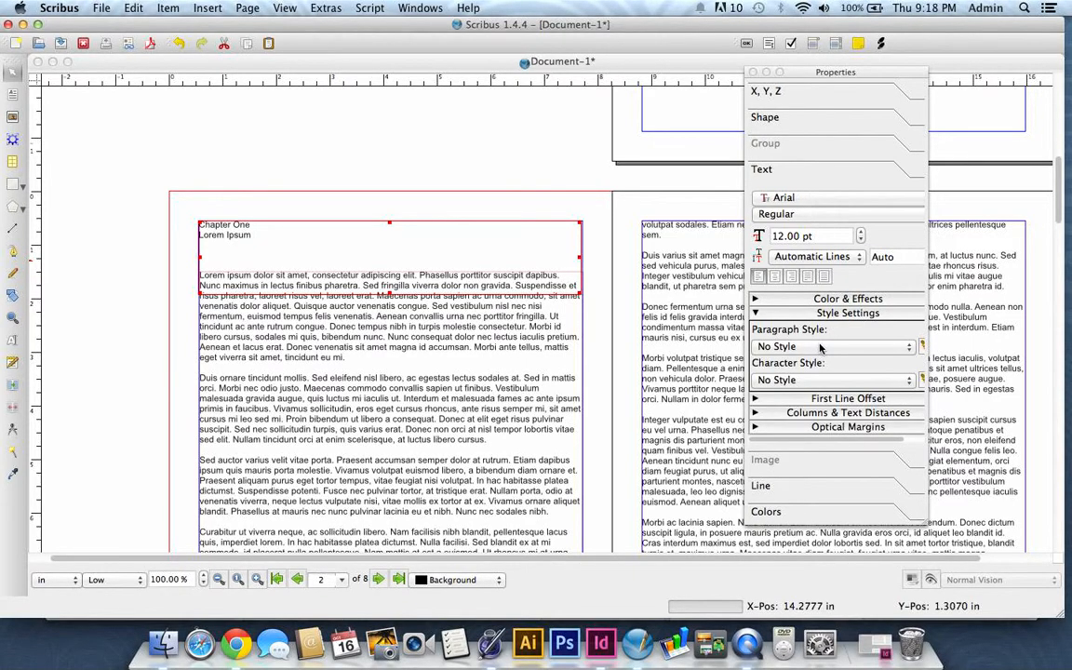
click(821, 347)
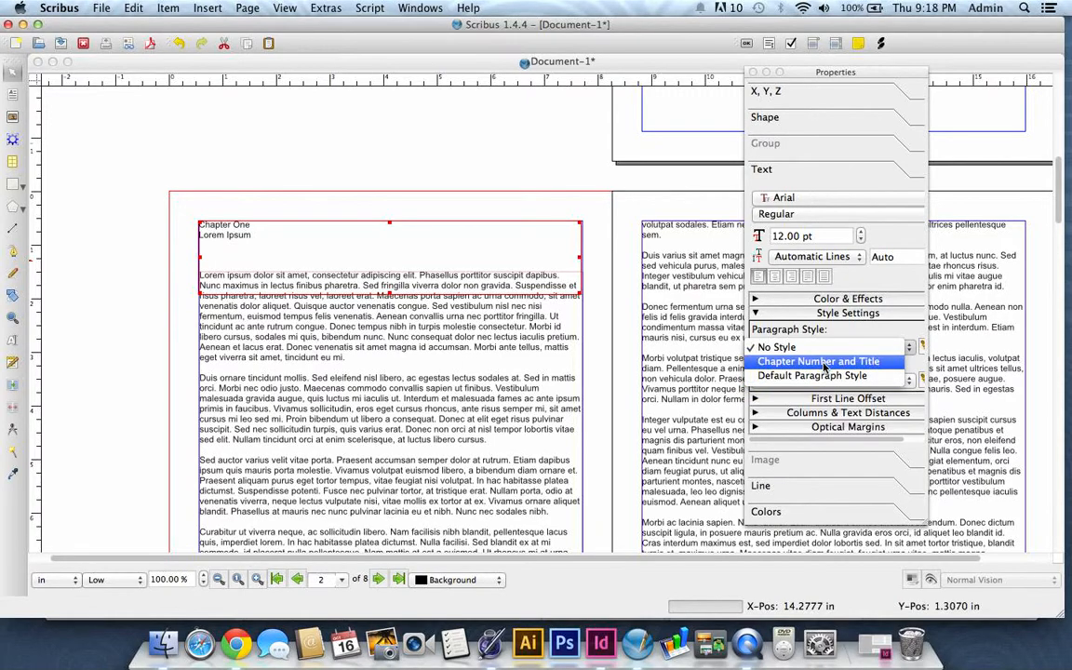
click(824, 362)
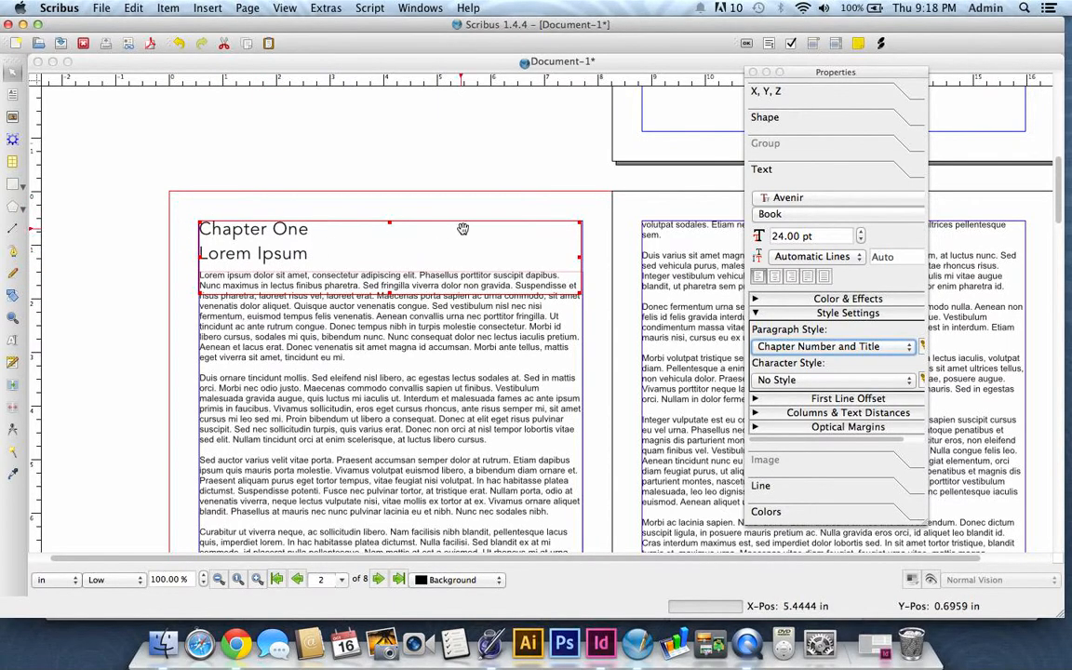
click(521, 175)
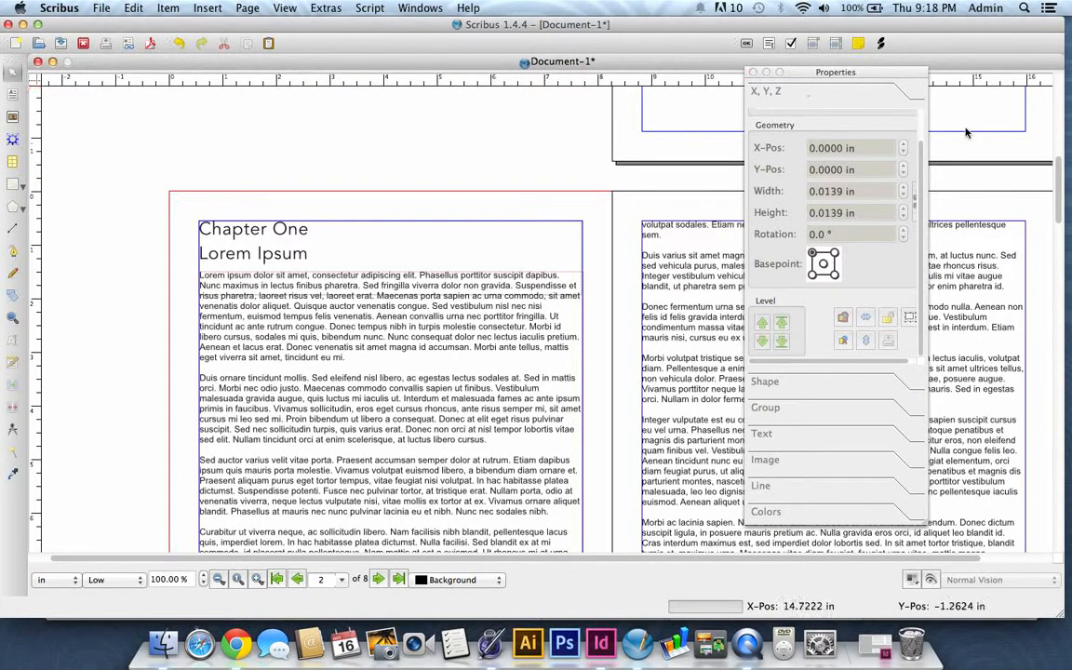
Step: Apply the "Chapter Number and Title" paragraph style to the Chapter Two heading frame on page 6
drag(1059, 200, 1060, 361)
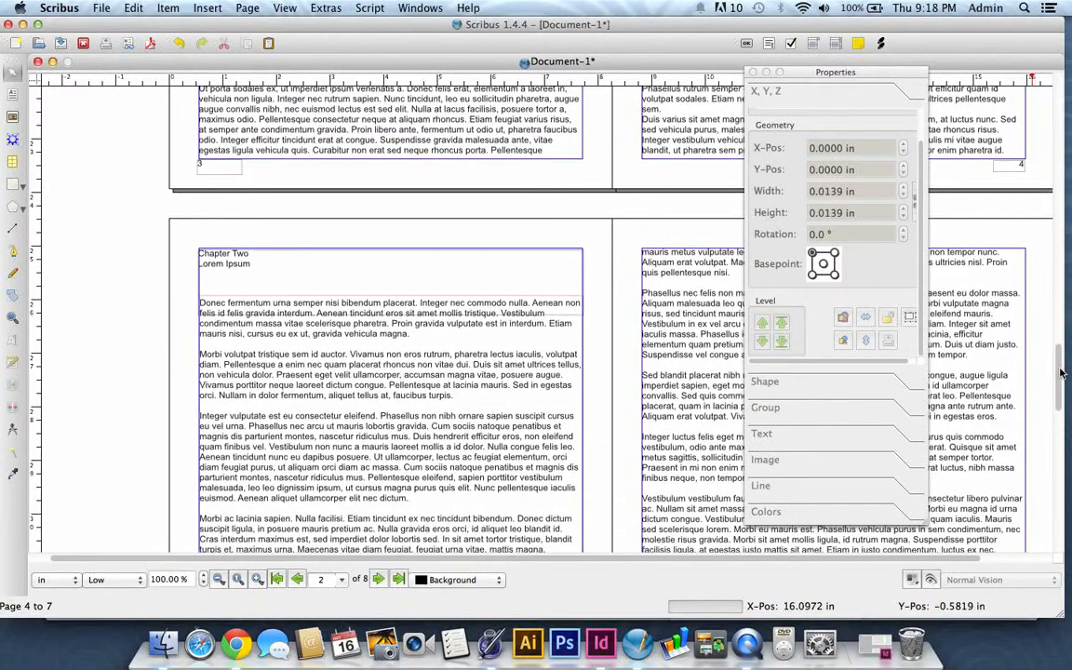
click(379, 258)
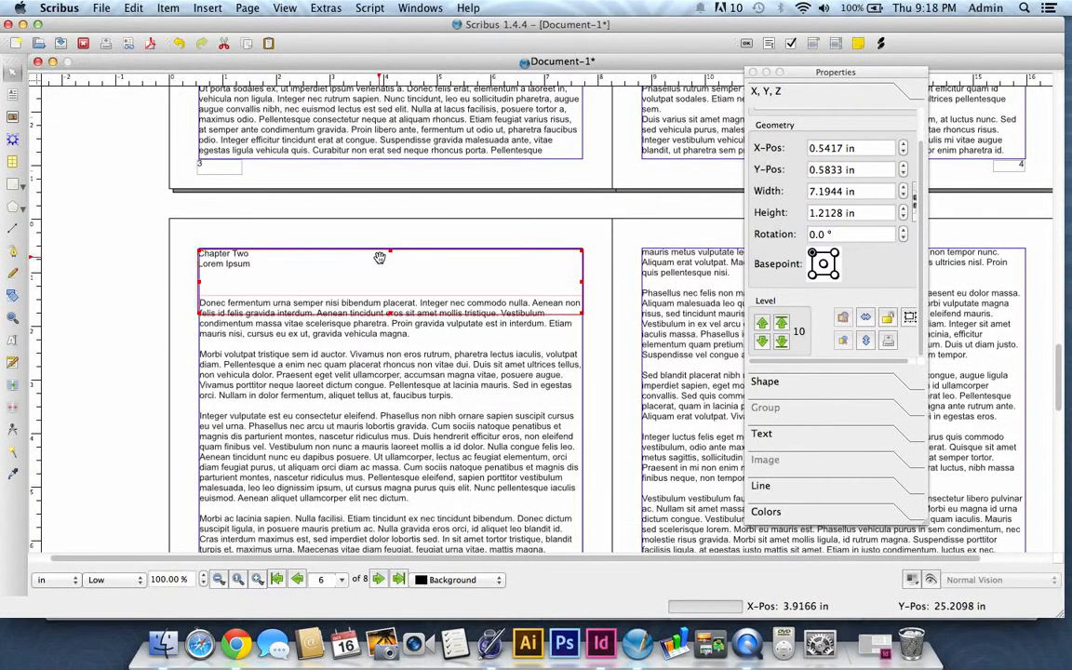
click(763, 434)
click(808, 348)
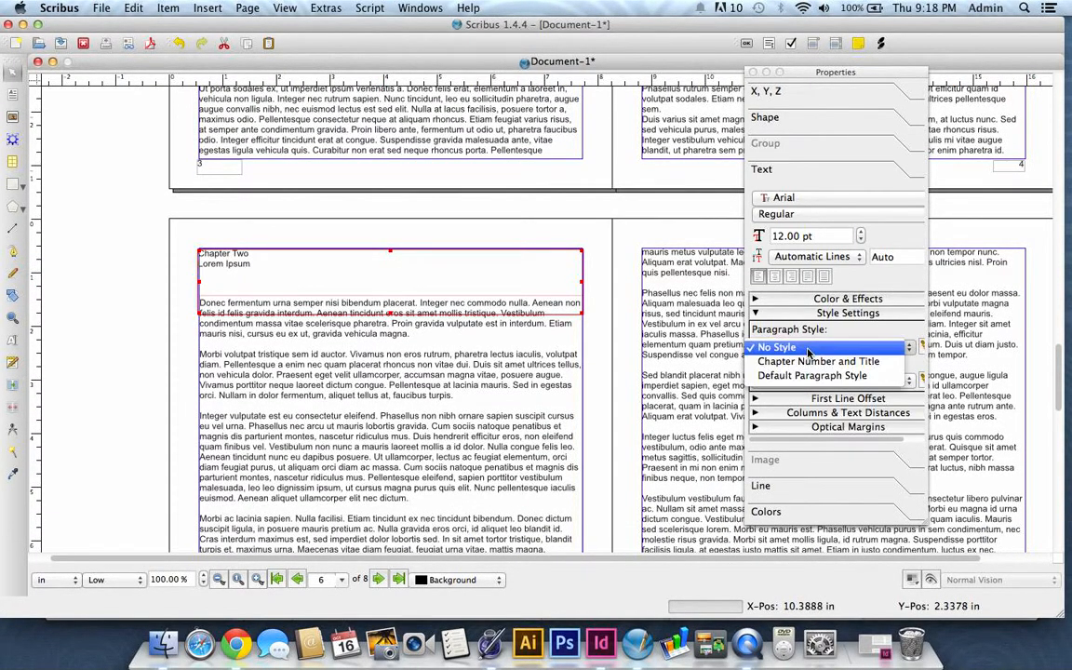
click(809, 362)
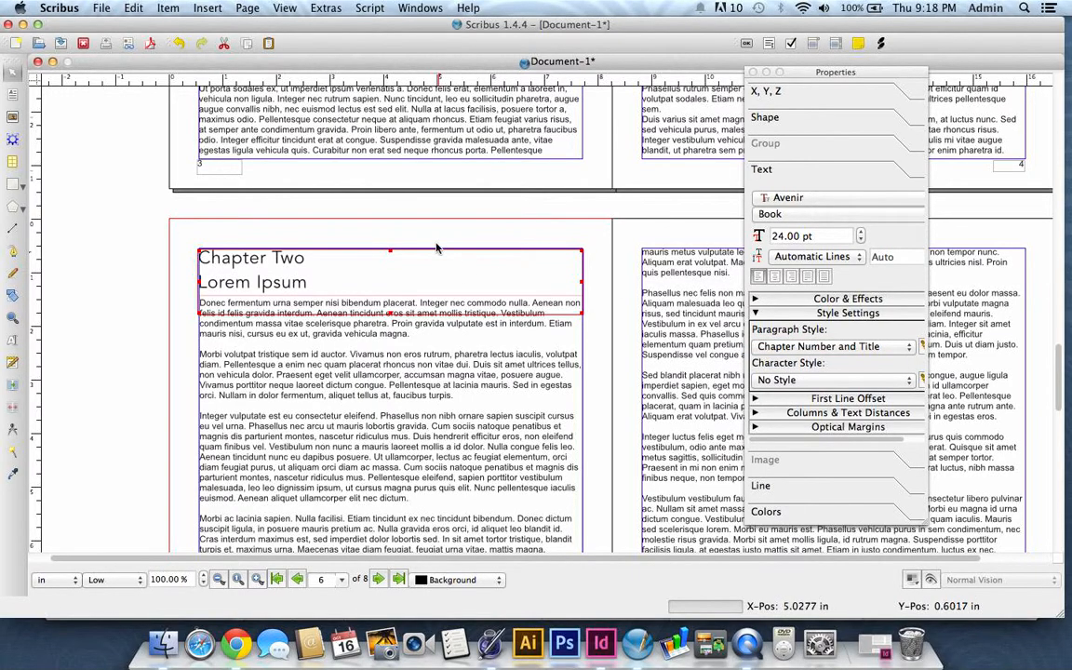
click(662, 227)
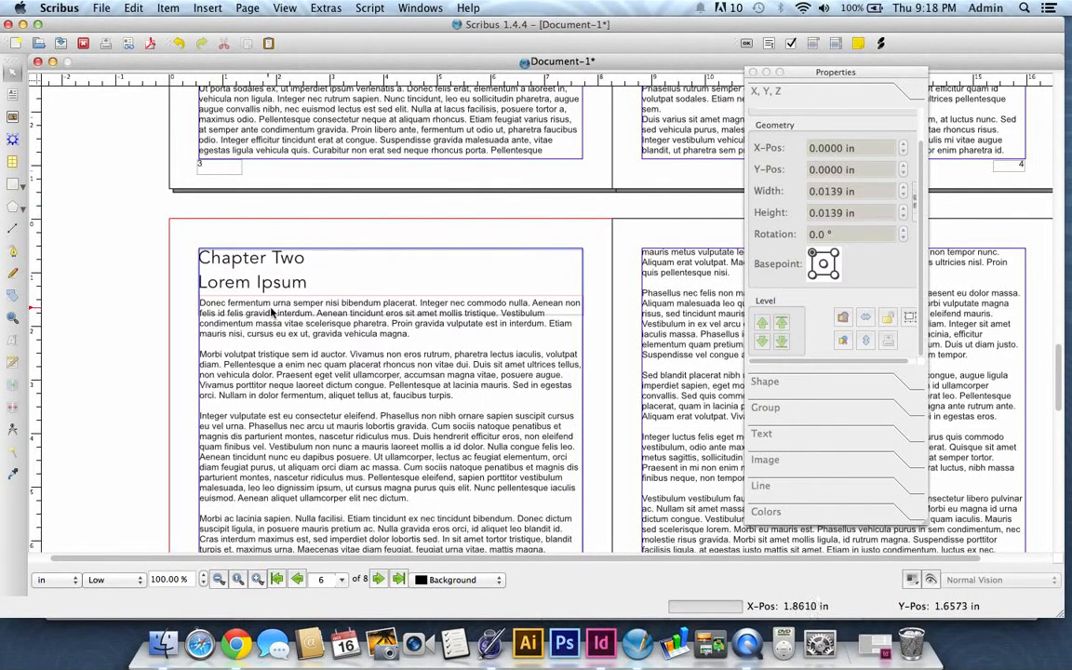
Step: Try enlarging the initial "L" of Chapter One's first body paragraph to 44 pt
scroll(288, 320, up, 4)
scroll(360, 323, down, 6)
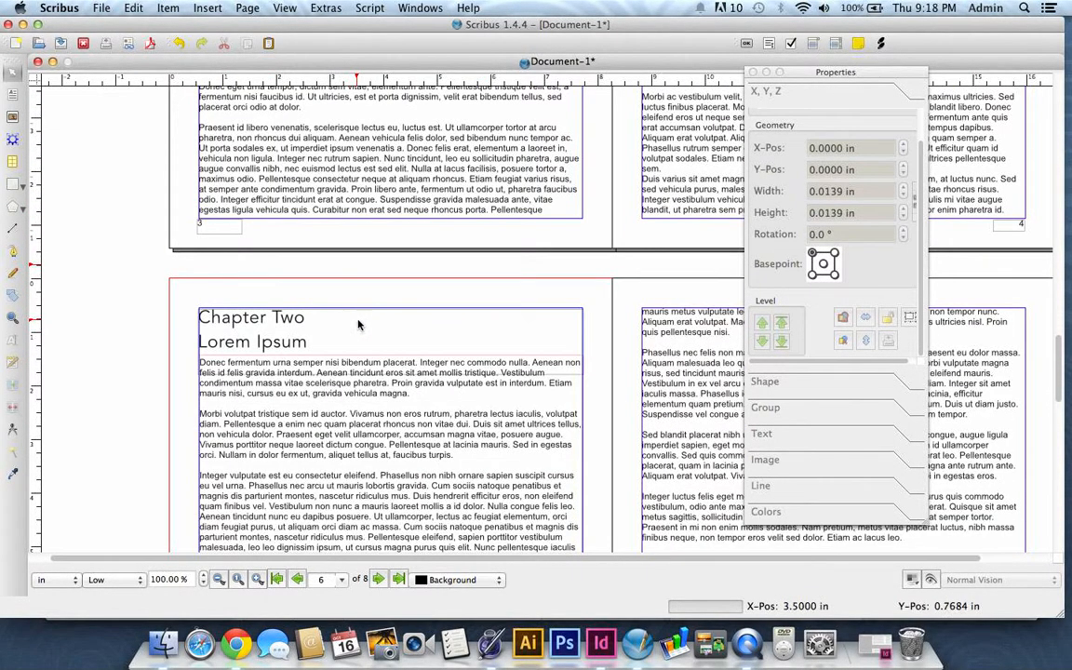
scroll(317, 296, up, 15)
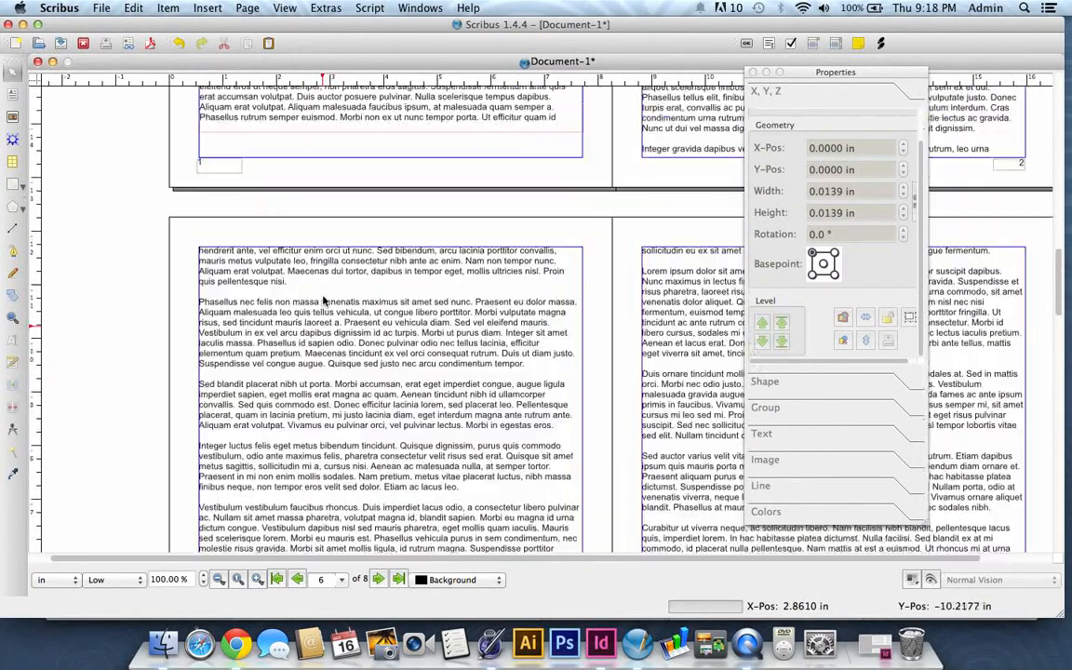
scroll(324, 300, up, 10)
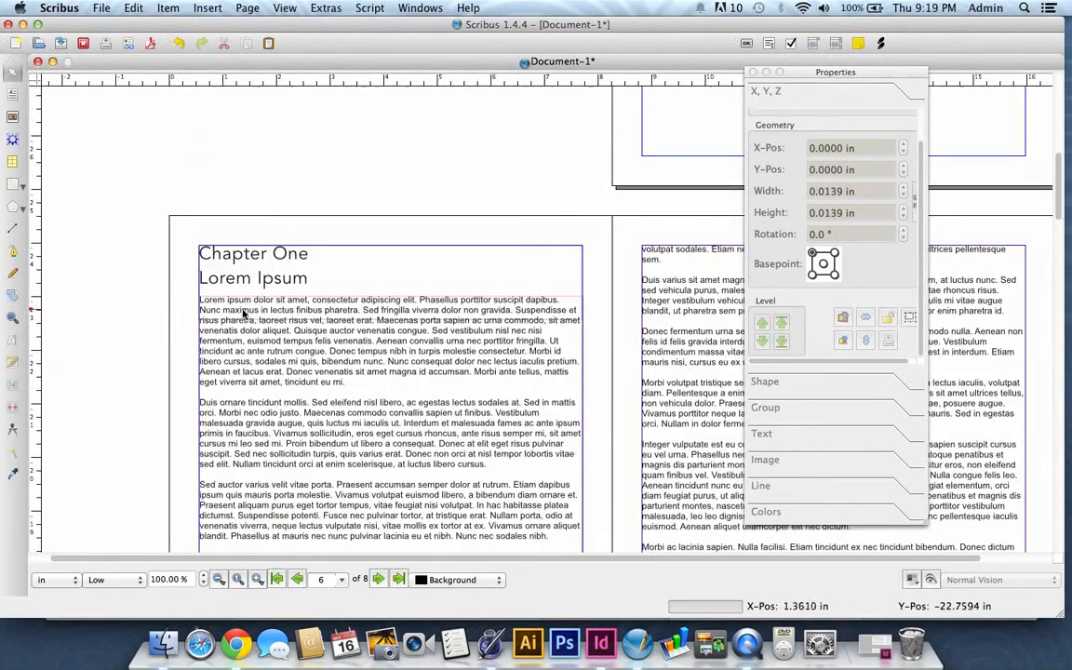
click(202, 303)
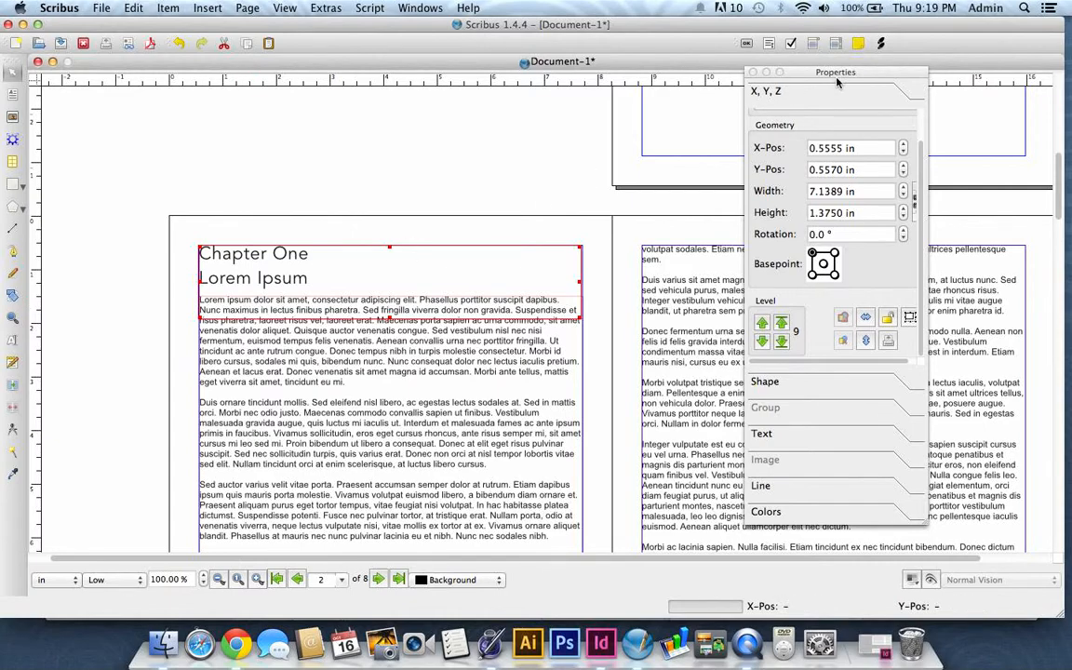
drag(839, 75, 916, 63)
double_click(225, 330)
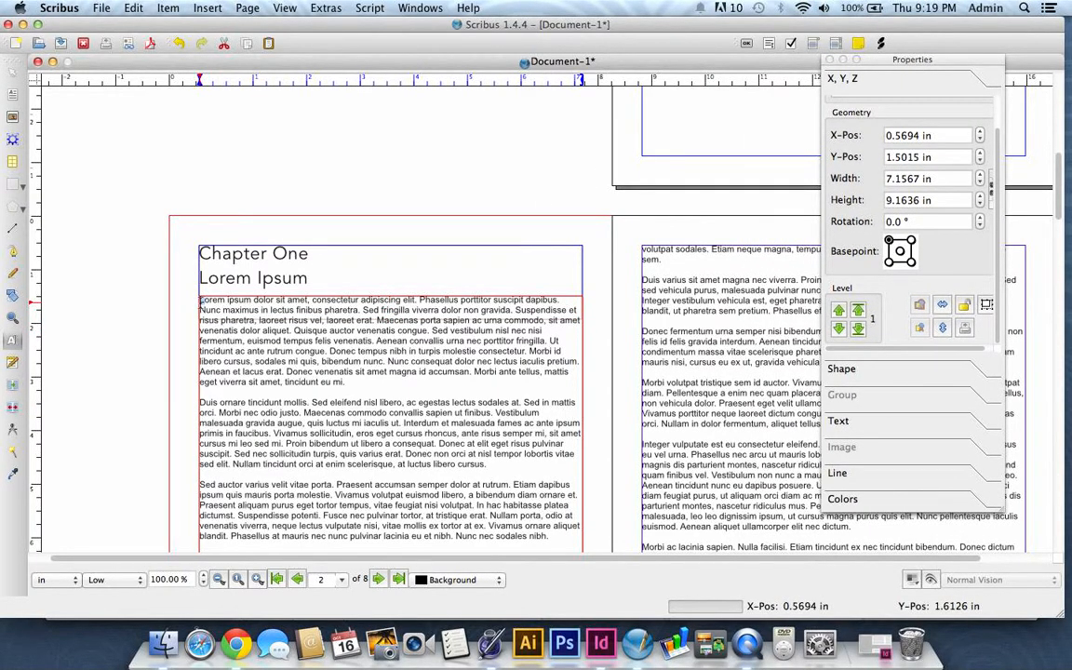
click(869, 421)
click(937, 222)
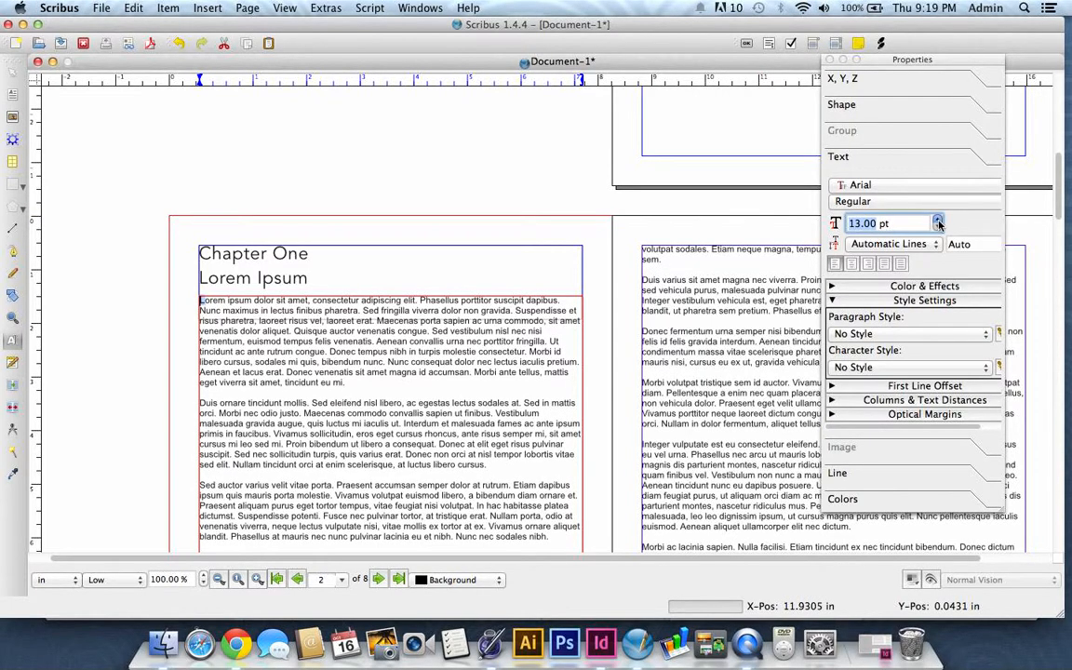
click(937, 222)
click(937, 221)
click(937, 221)
click(937, 222)
click(938, 221)
click(938, 222)
click(938, 221)
click(938, 223)
click(938, 223)
click(938, 223)
click(939, 222)
click(938, 222)
click(938, 223)
click(938, 222)
click(939, 223)
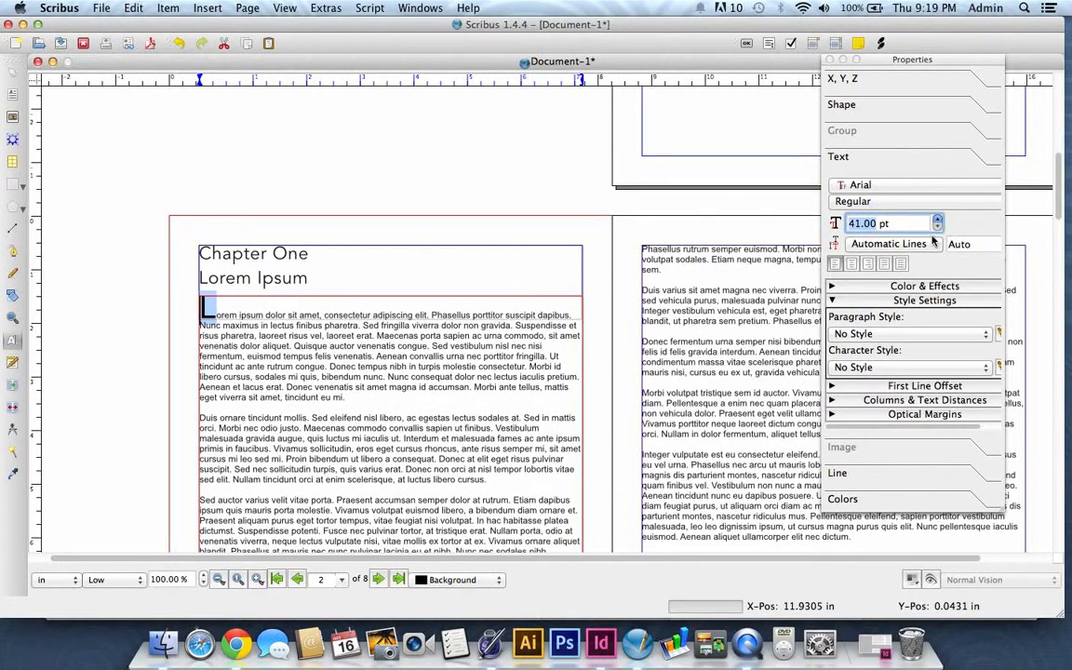
click(938, 222)
click(939, 222)
click(938, 223)
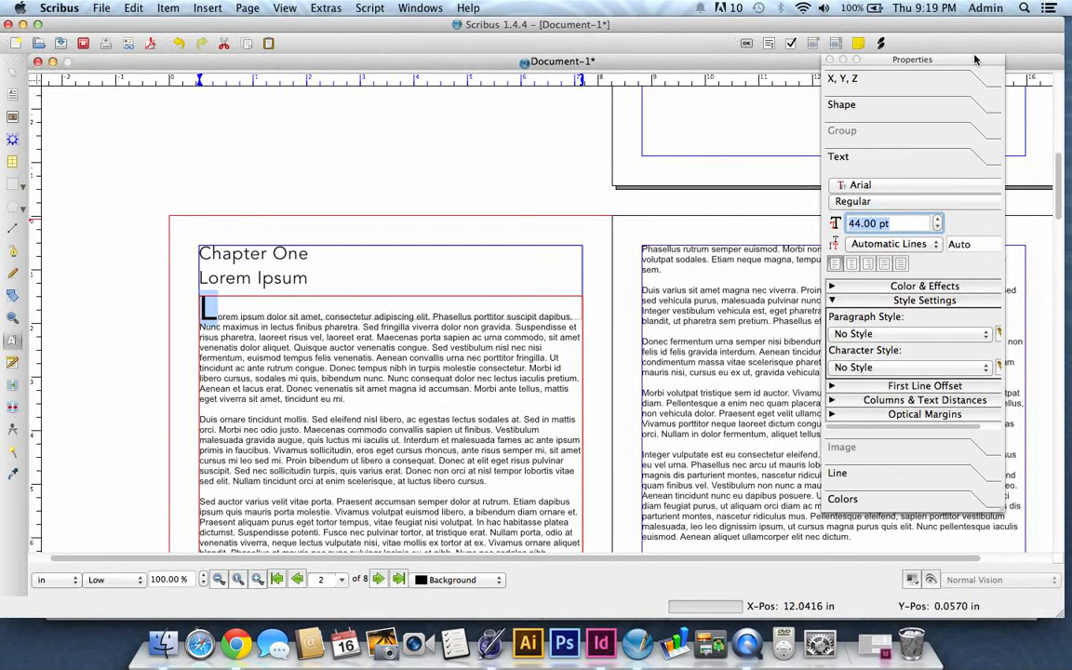
Step: Reset the initial "L" of Chapter One's body text to 12 pt and close the Properties palette
text(12)
key(Return)
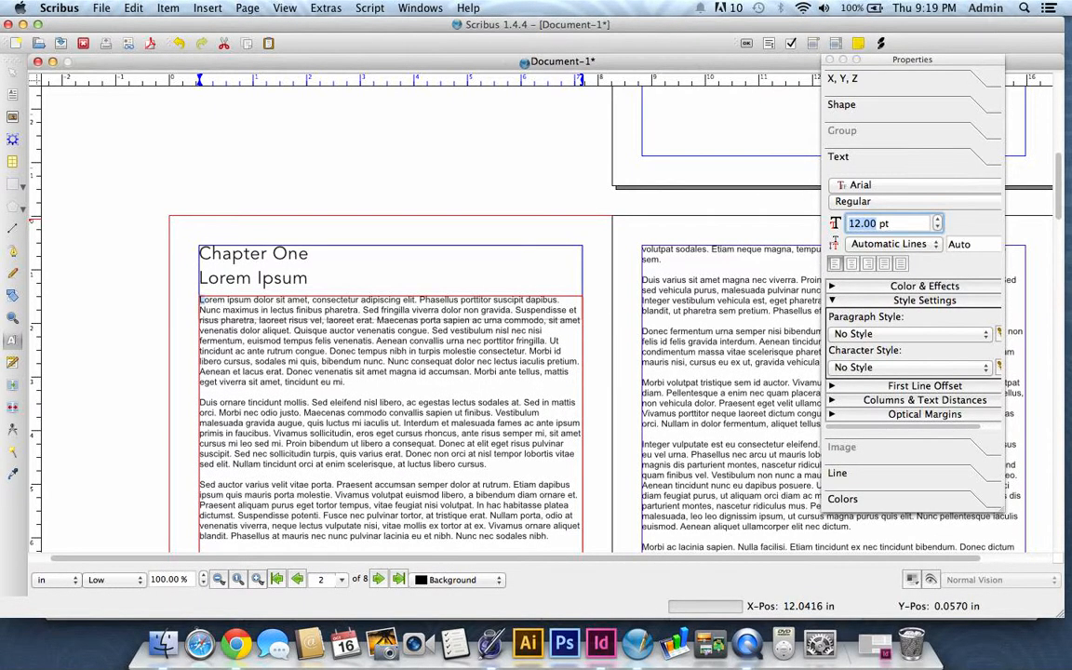
click(829, 60)
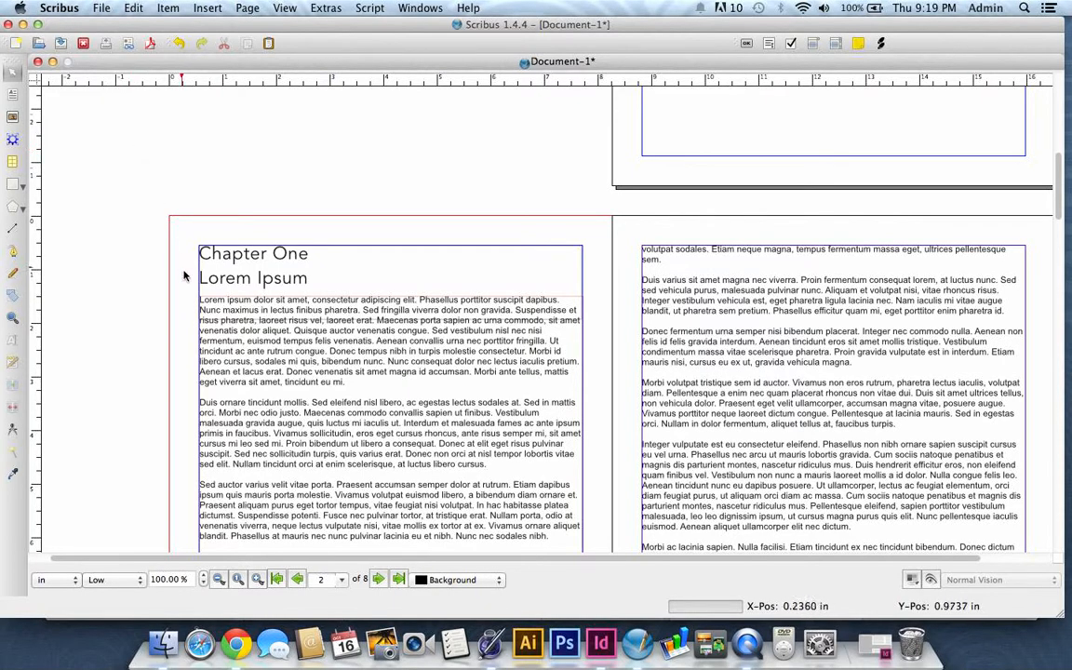
Step: Create a new paragraph style named "Drop Cap Paragraph" in the Style Manager
click(134, 9)
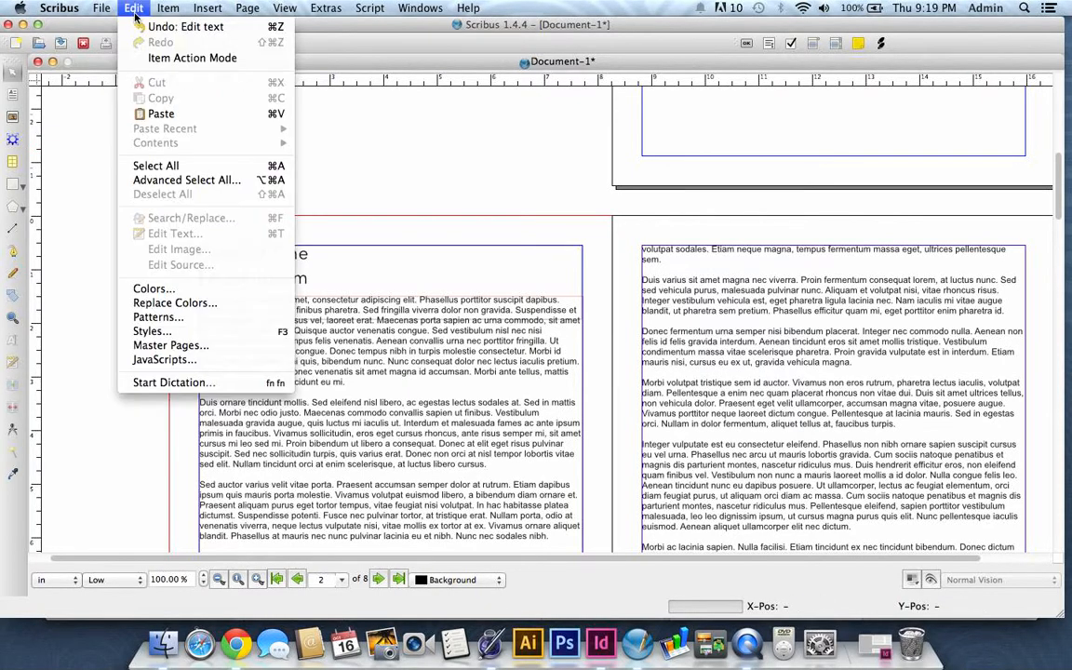
click(186, 331)
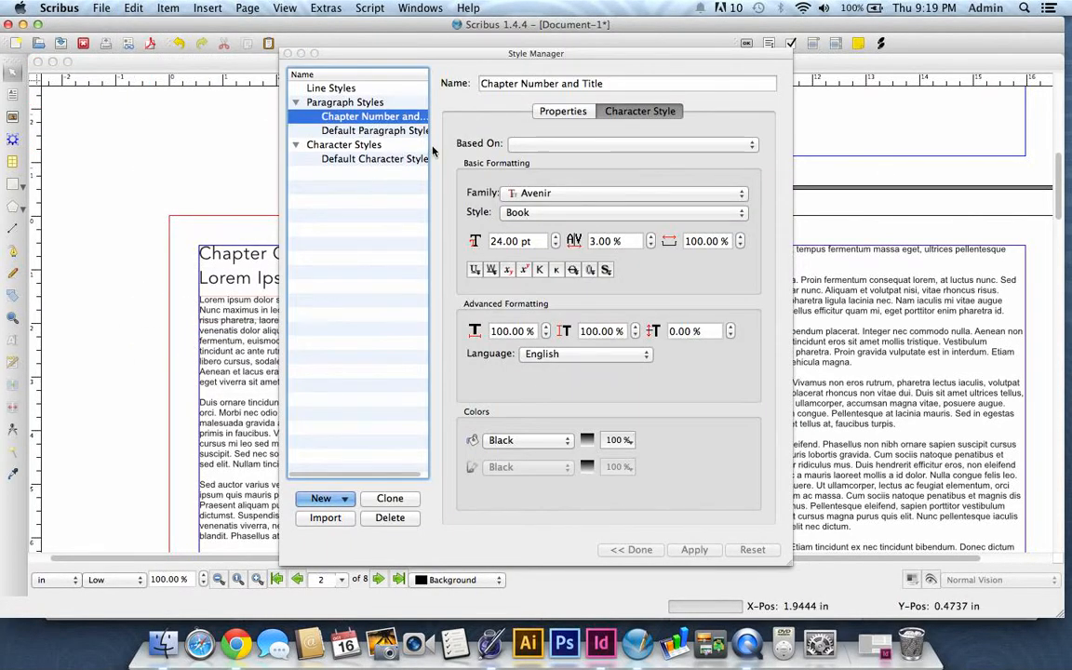
click(332, 503)
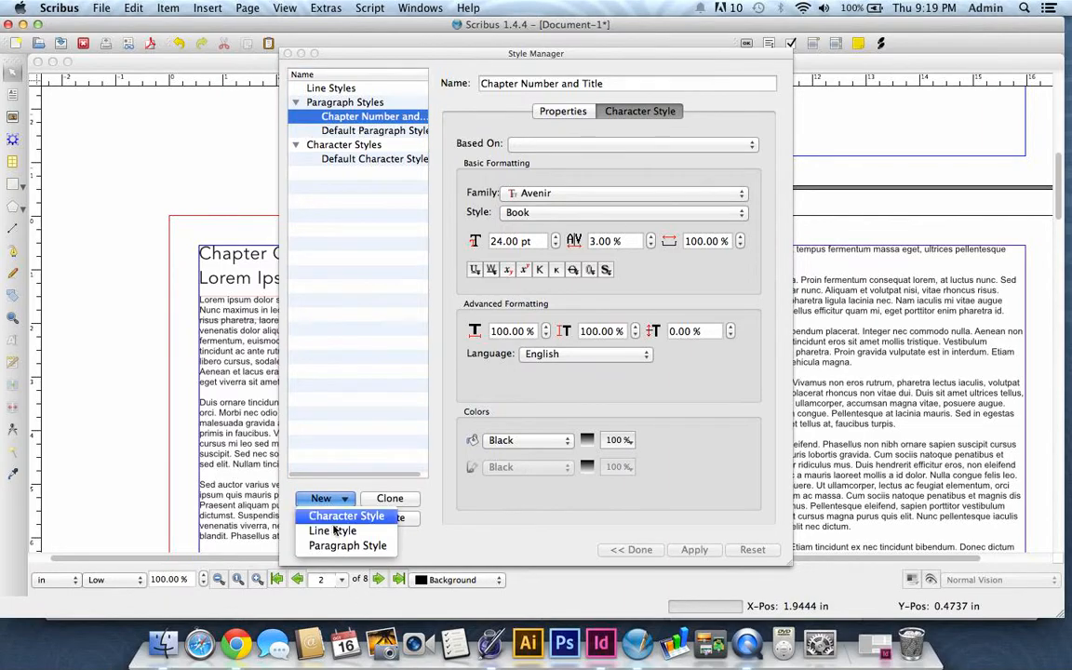
click(344, 546)
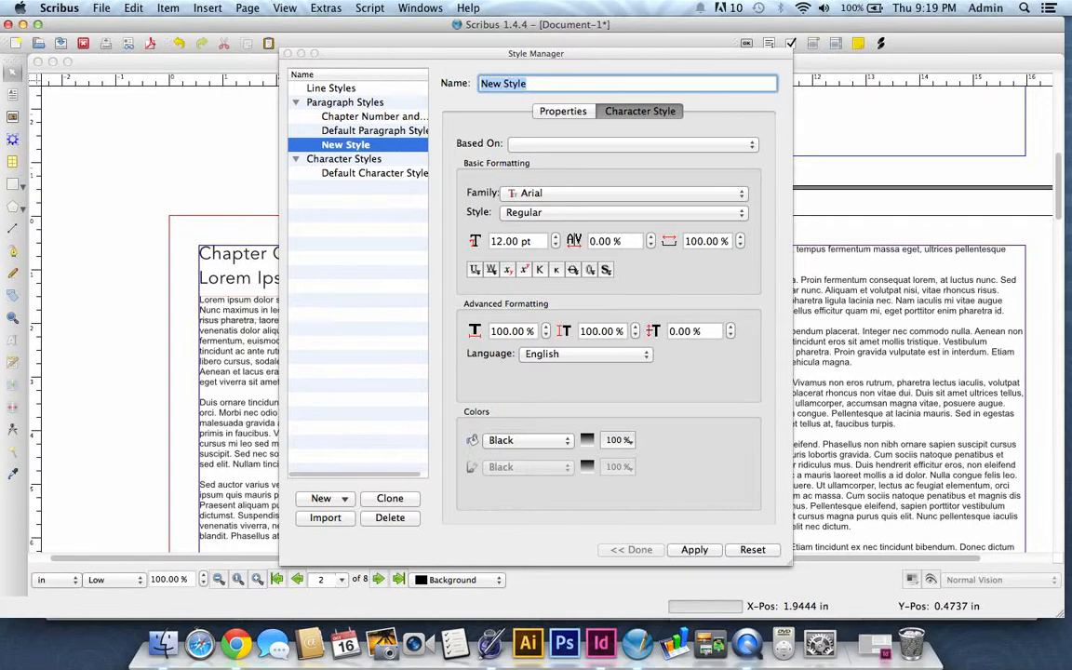
text(Drop ca)
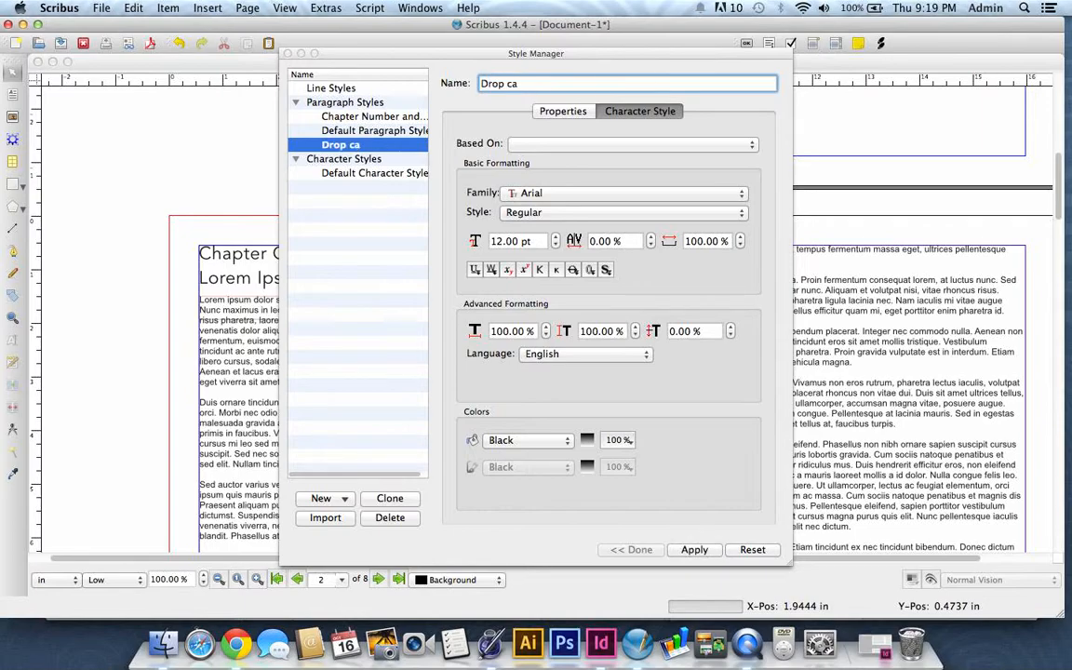
text( Cap Paragraph)
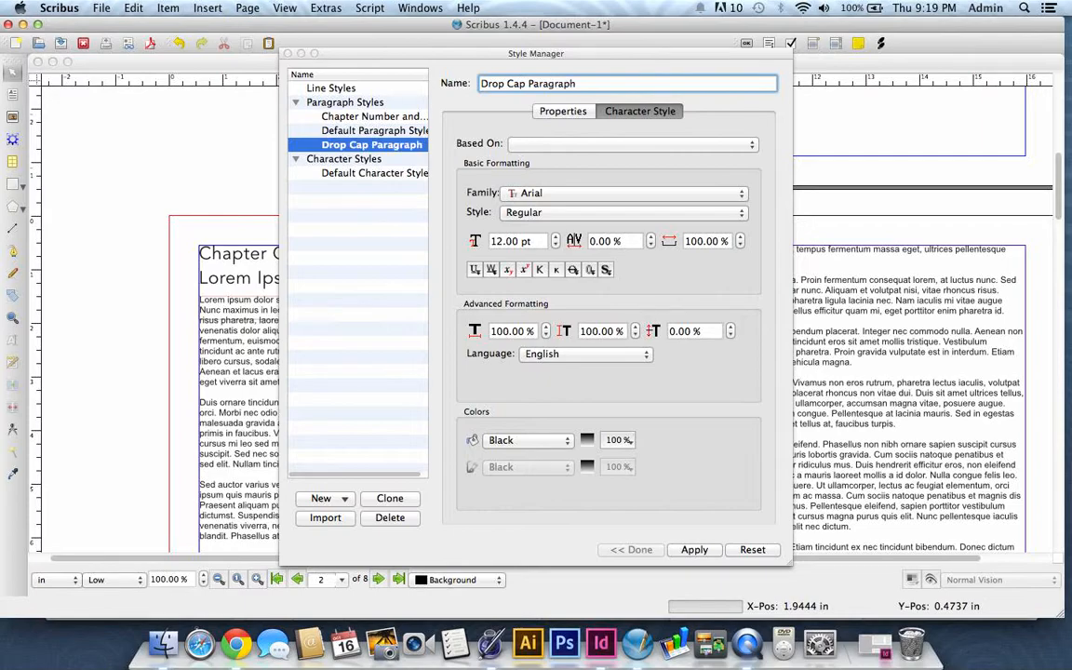
Step: Enable drop caps spanning 2 lines for the Drop Cap Paragraph style
click(561, 114)
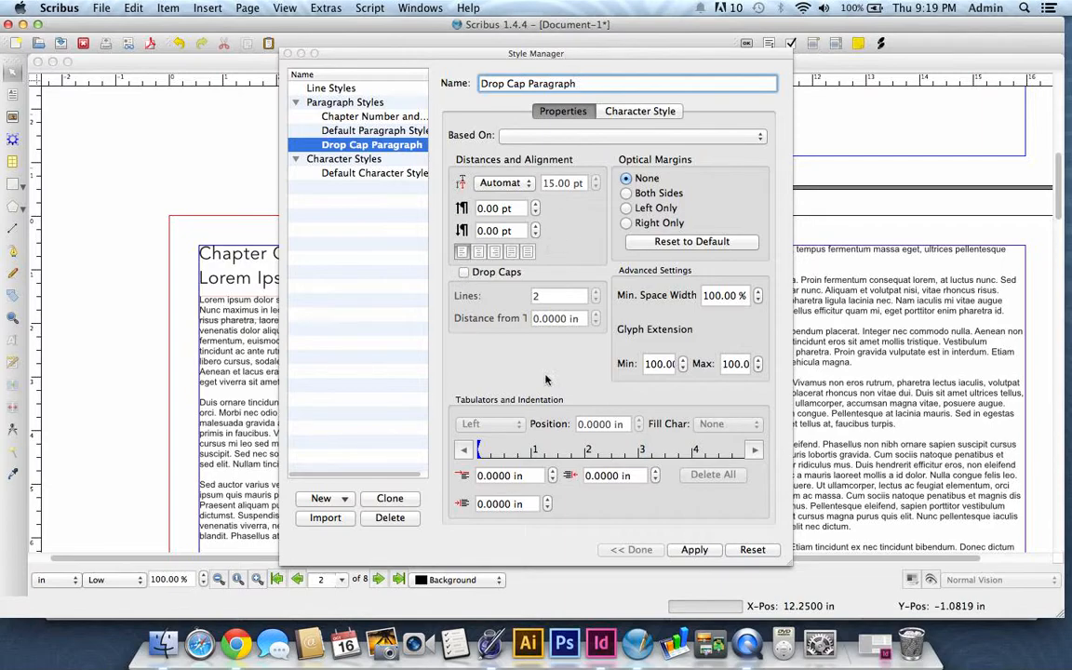
click(463, 272)
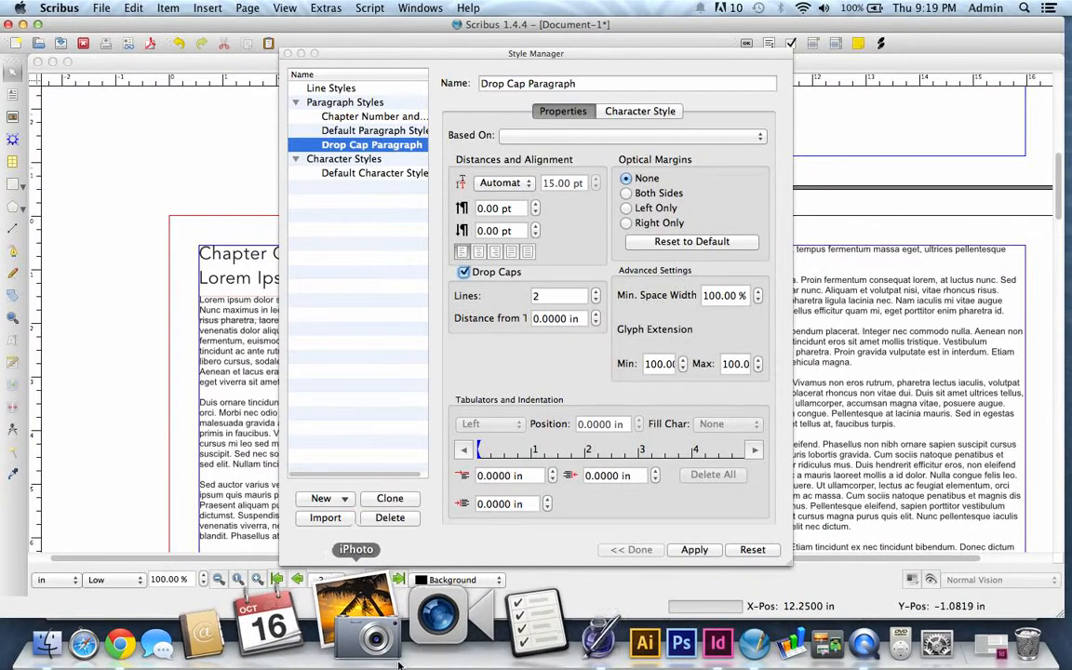
click(556, 296)
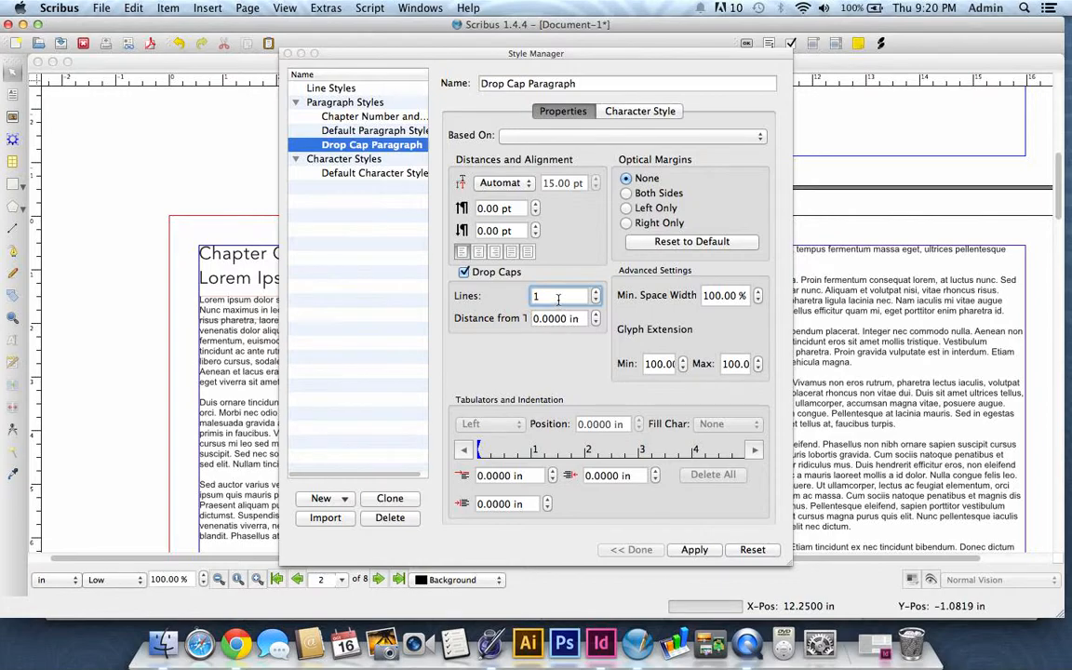
key(BackSpace)
text(2)
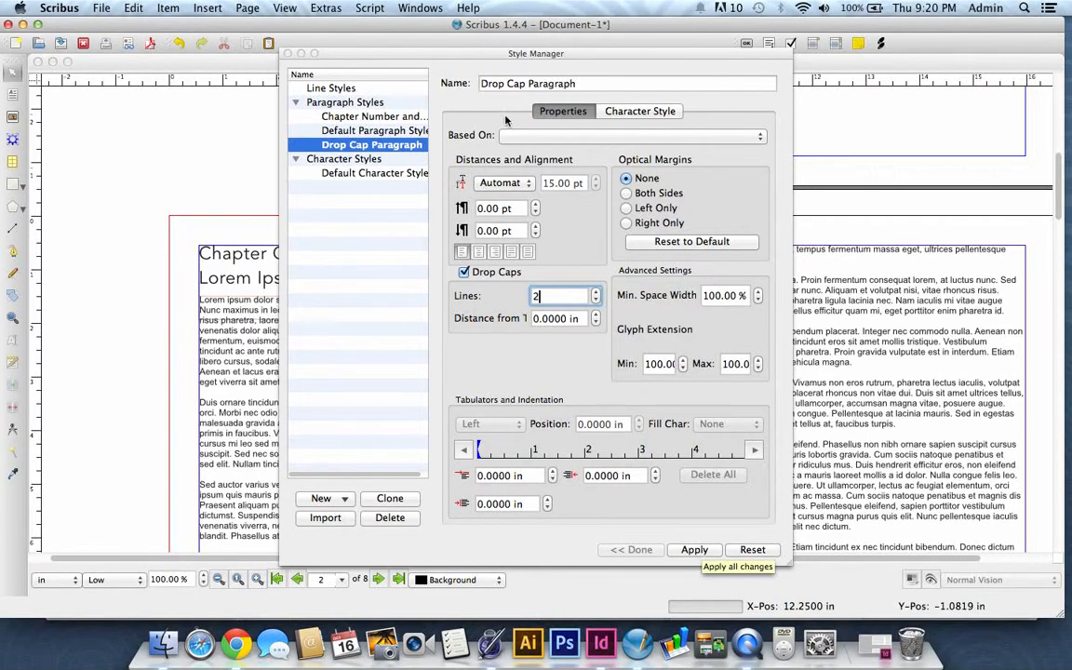
Step: Set the Drop Cap Paragraph style's font to Avenir Roman at 18 pt, apply the changes and close the Style Manager
click(605, 110)
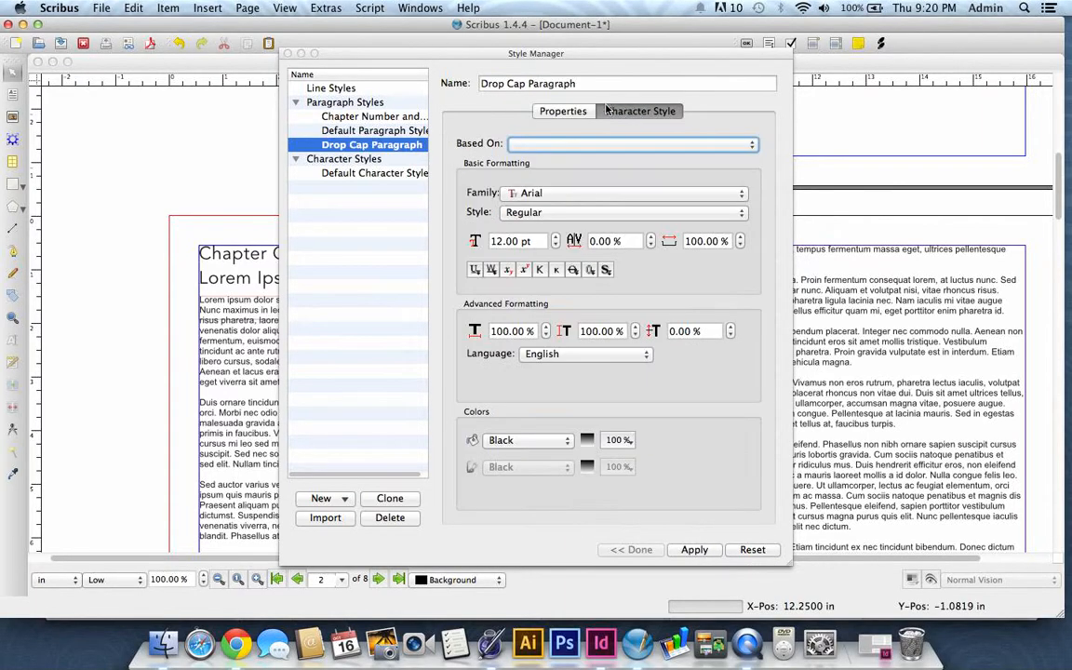
click(567, 193)
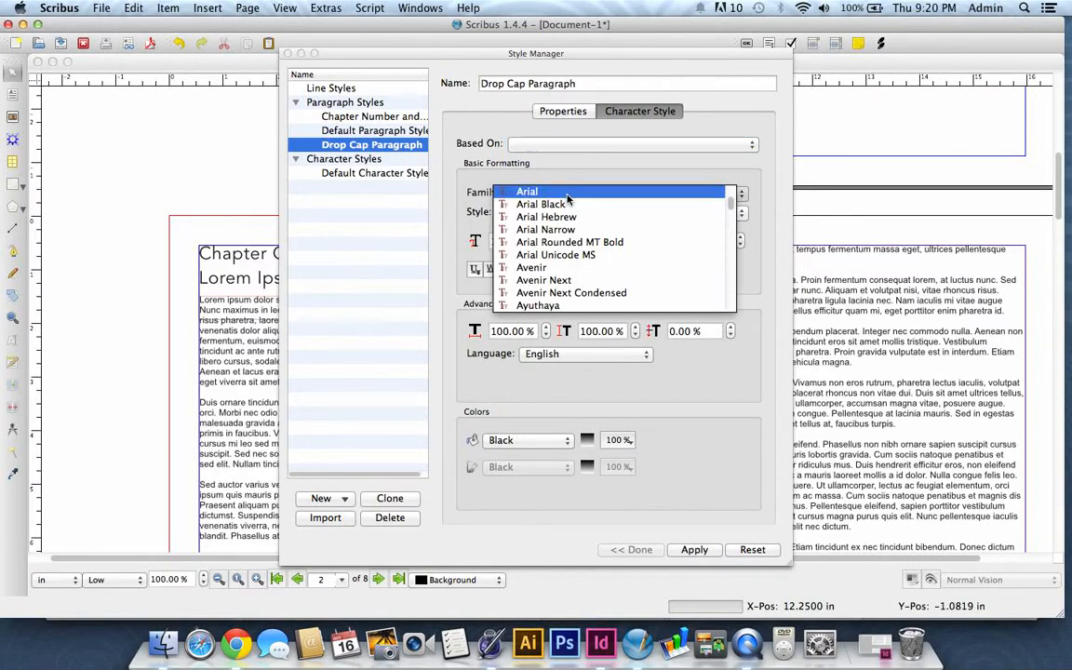
click(566, 266)
click(556, 238)
click(556, 237)
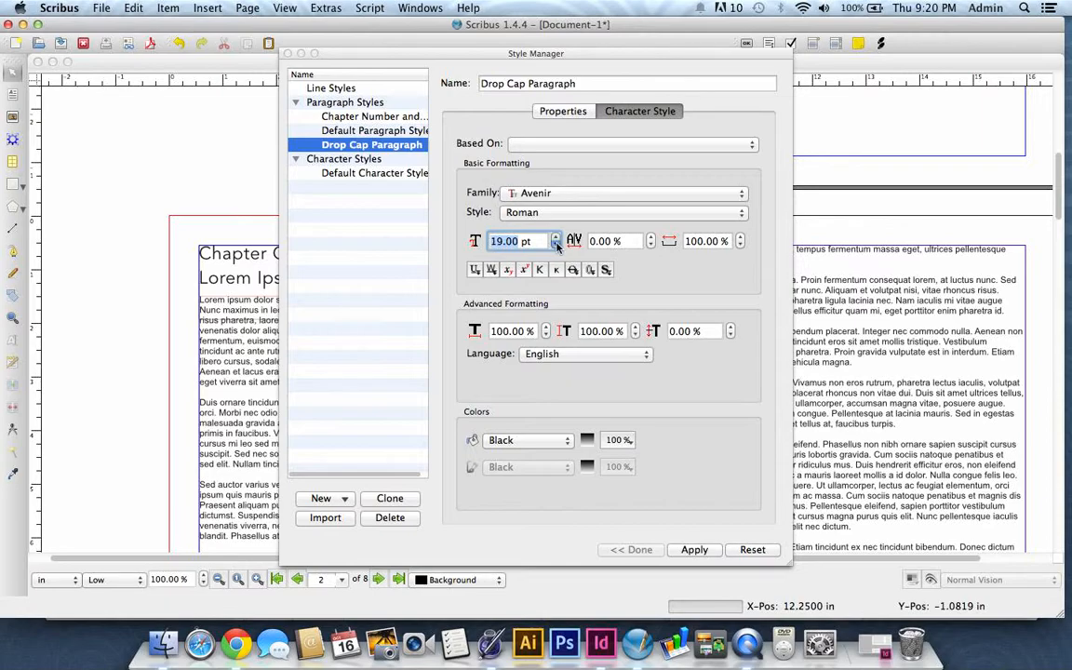
click(695, 548)
click(287, 54)
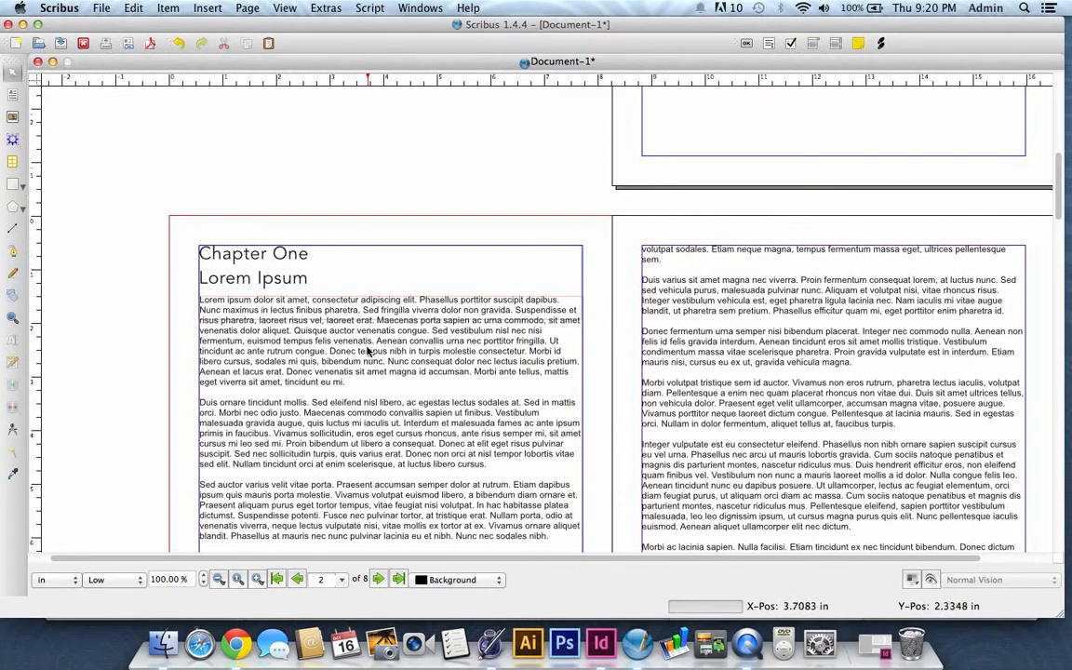
Step: Apply the Drop Cap Paragraph style to Chapter One's first body paragraph and deselect the text frame
drag(355, 390, 199, 280)
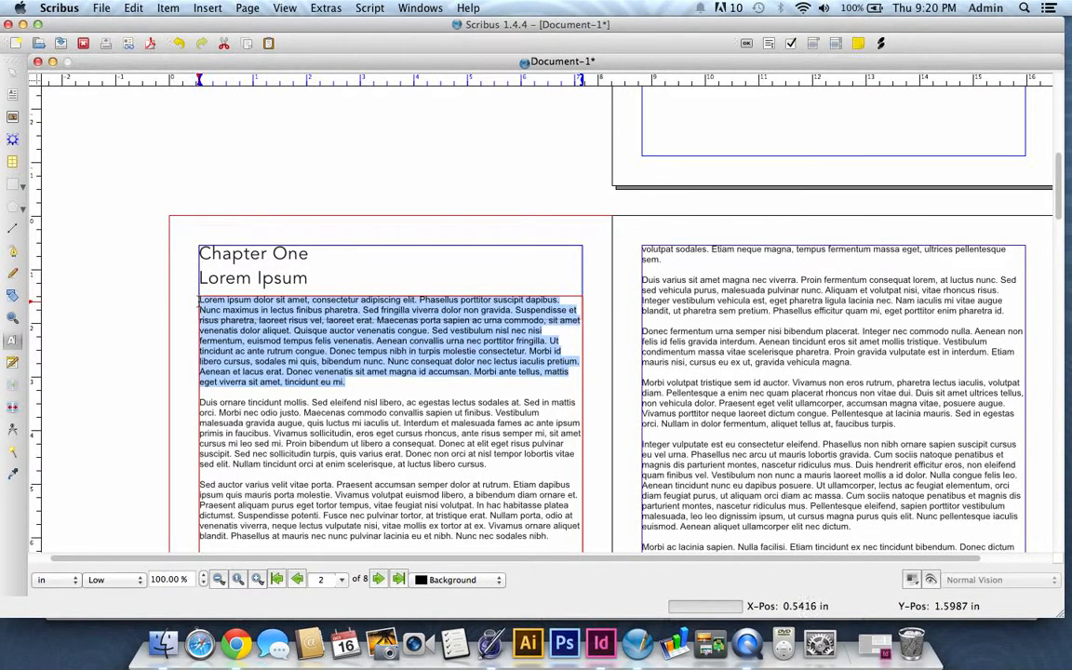
click(420, 8)
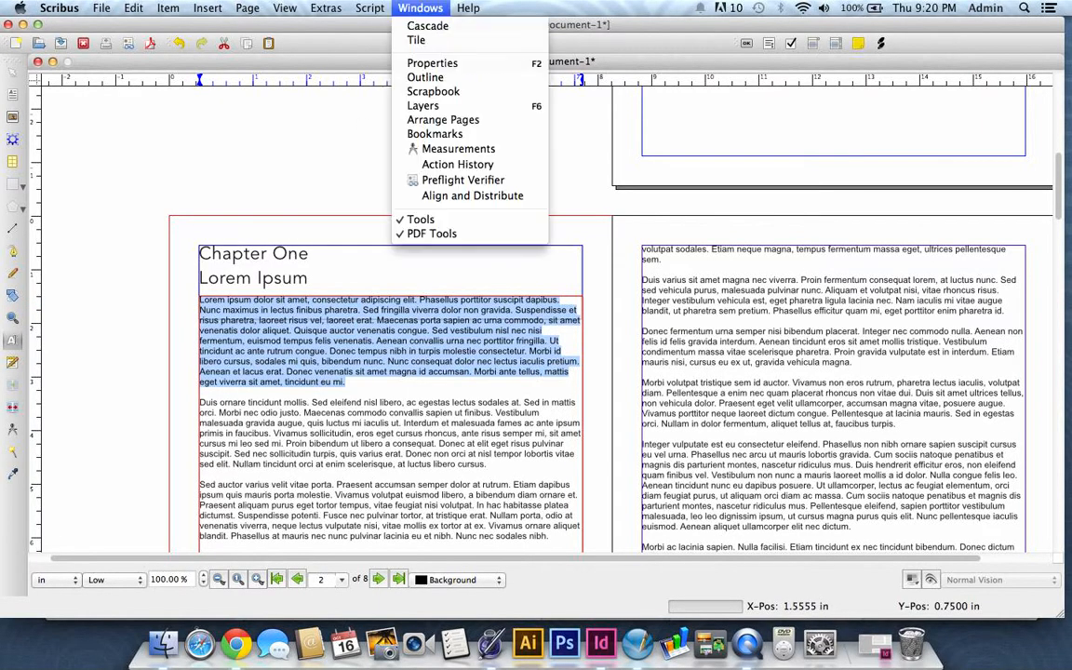
click(438, 63)
click(839, 422)
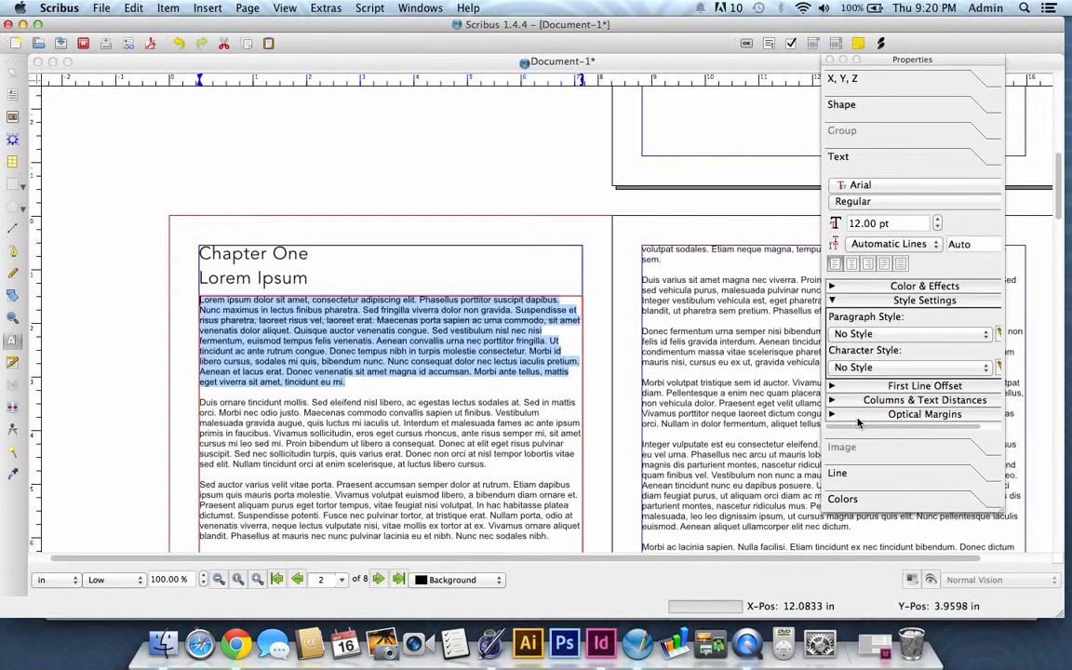
click(898, 335)
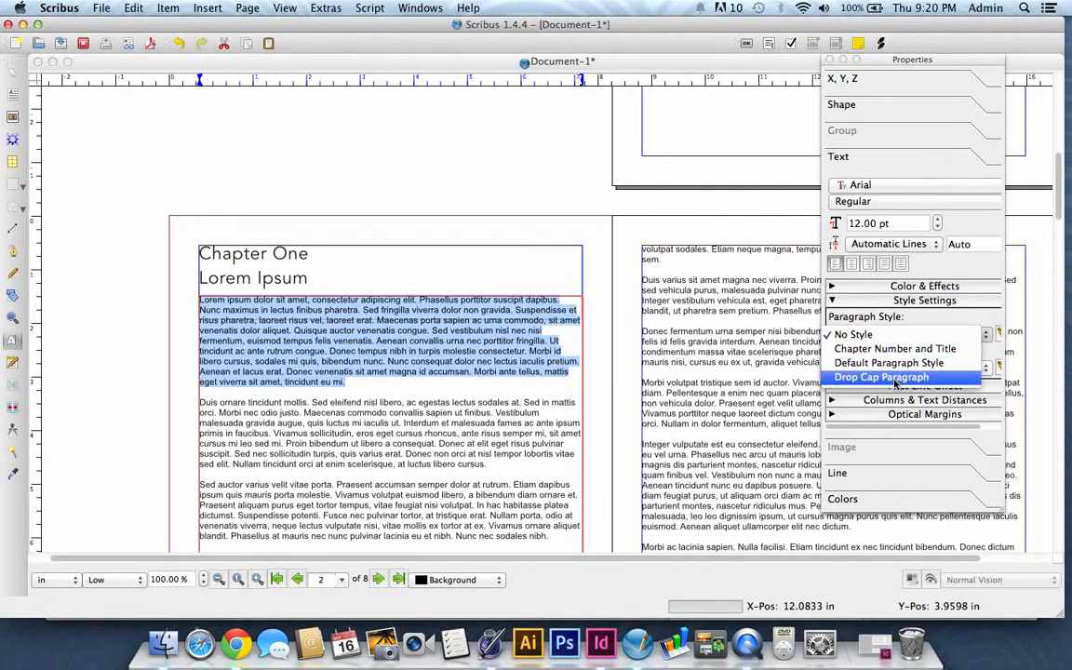
click(892, 378)
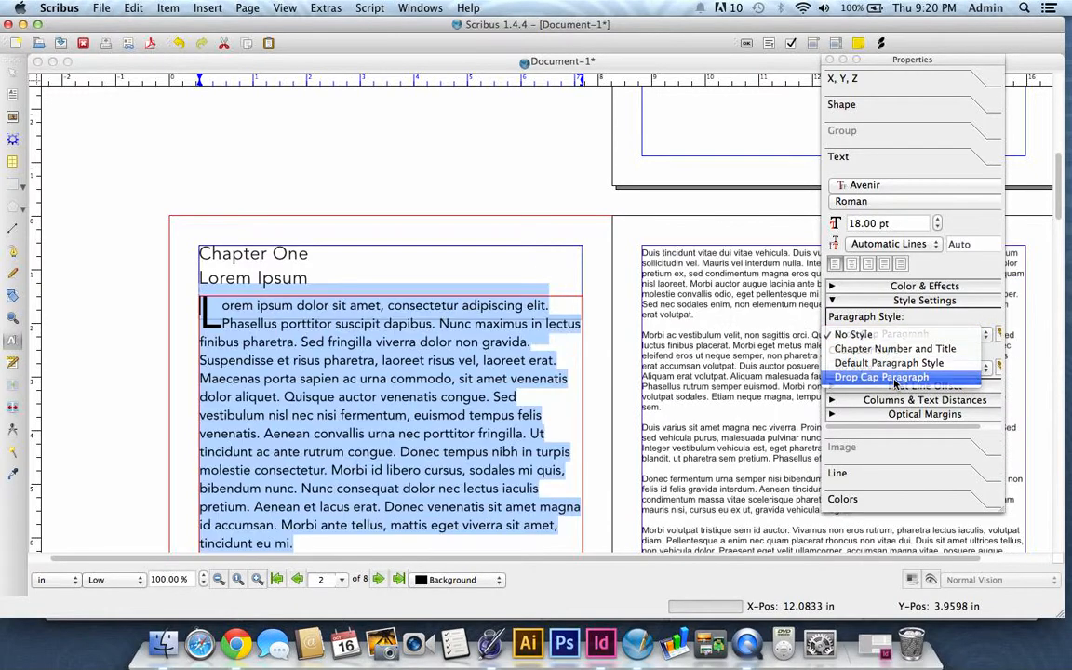
click(131, 285)
Step: Examine the drop cap, paragraph text and heading frame at the start of Chapter One
scroll(140, 288, down, 3)
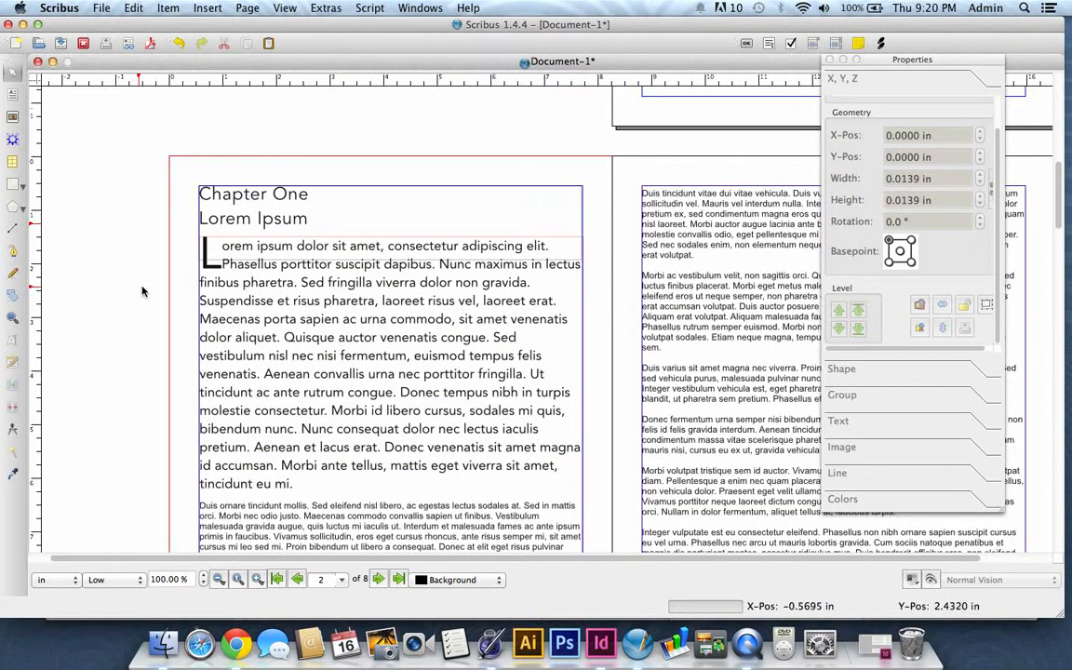
click(221, 260)
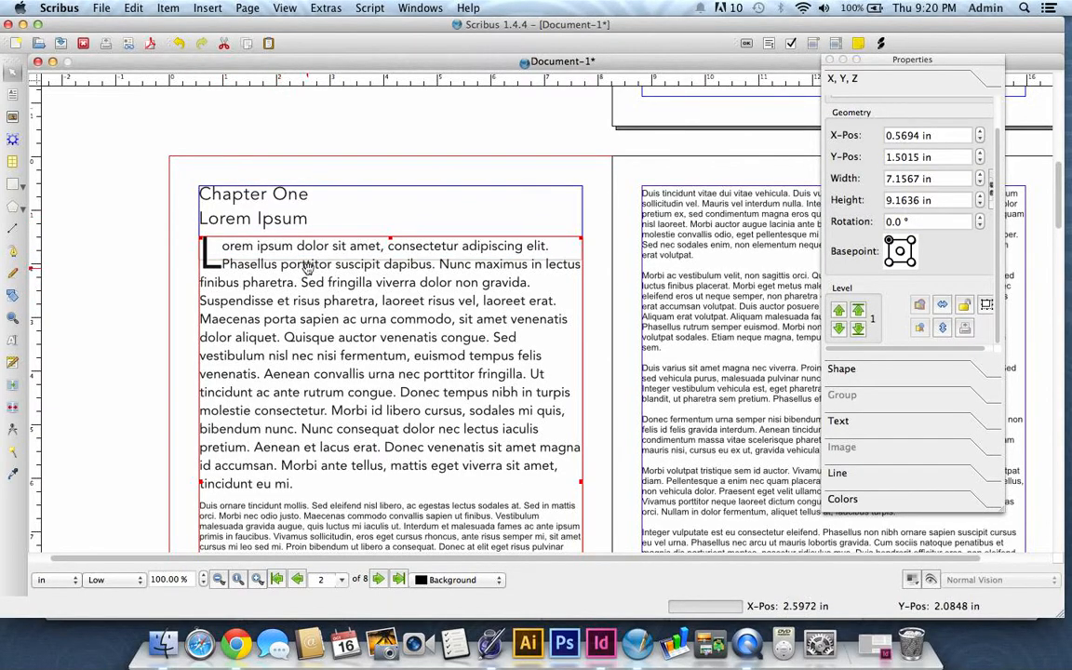
scroll(448, 337, down, 4)
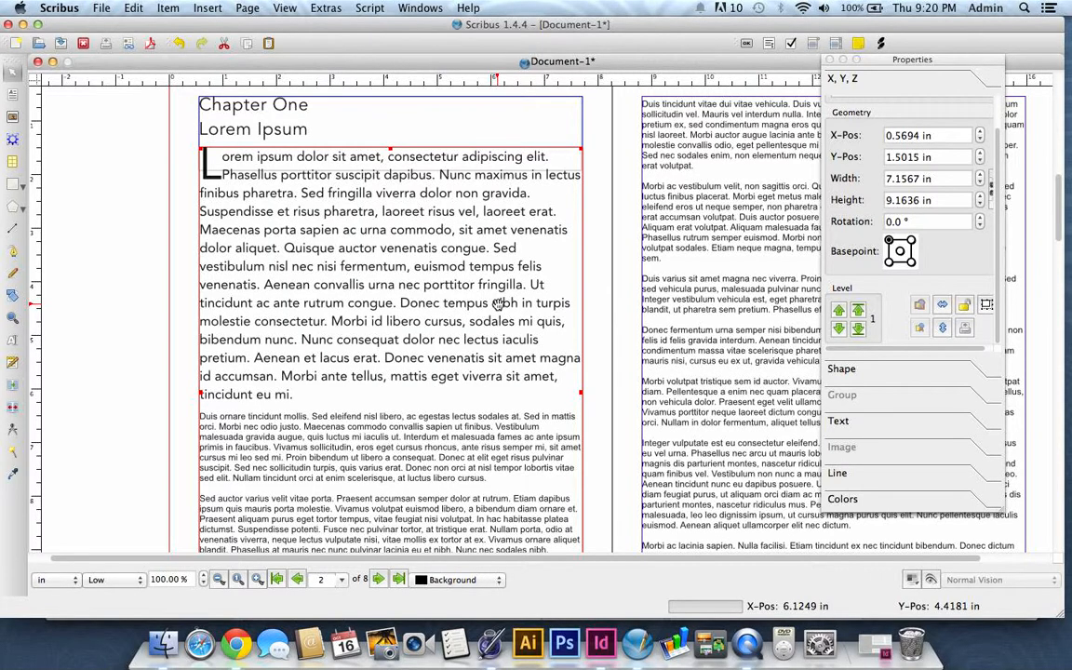
click(111, 205)
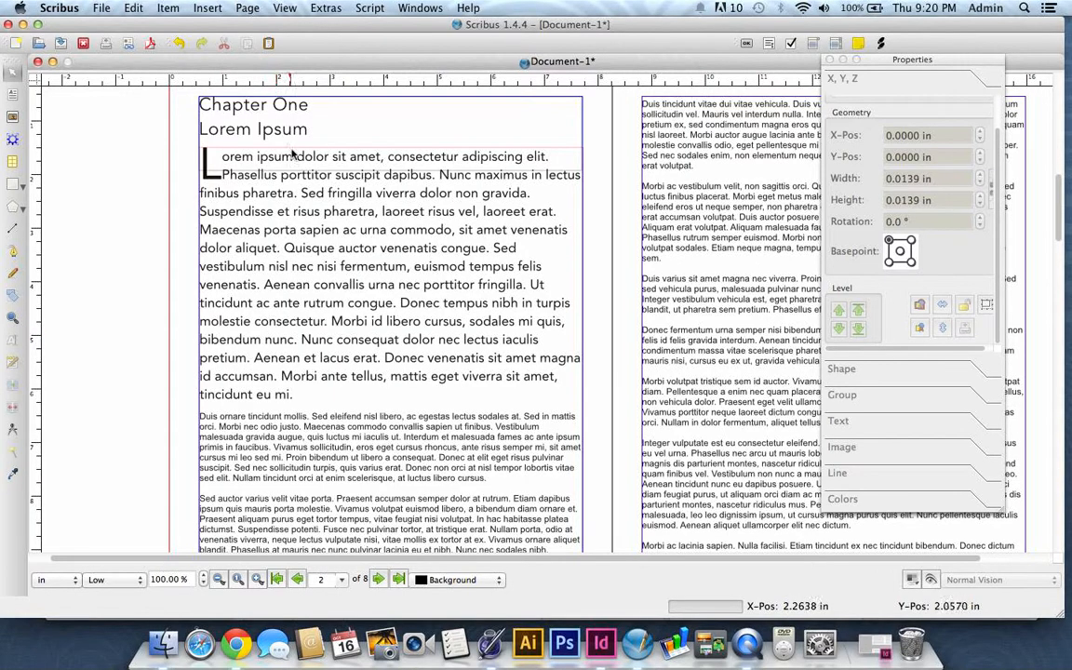
click(212, 169)
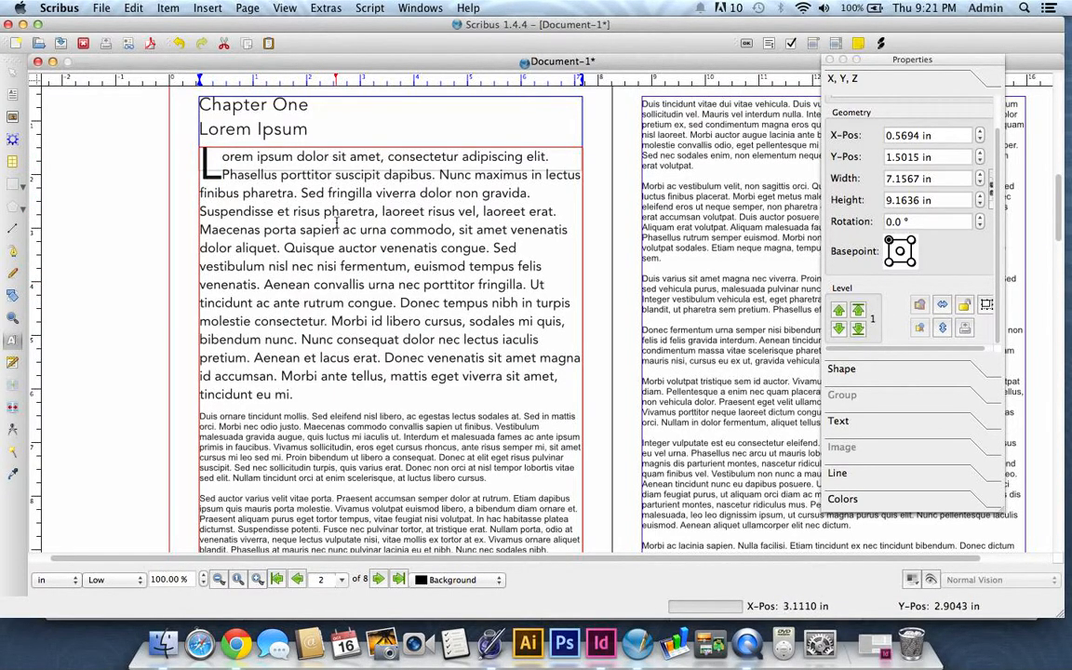
click(324, 141)
drag(307, 129, 194, 107)
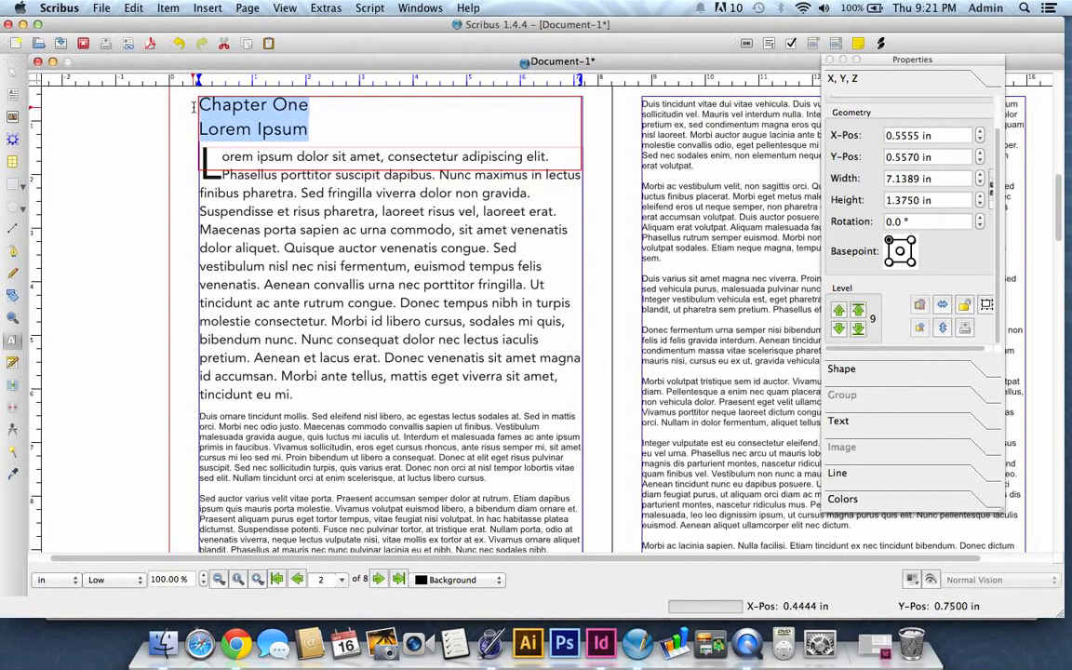
click(336, 117)
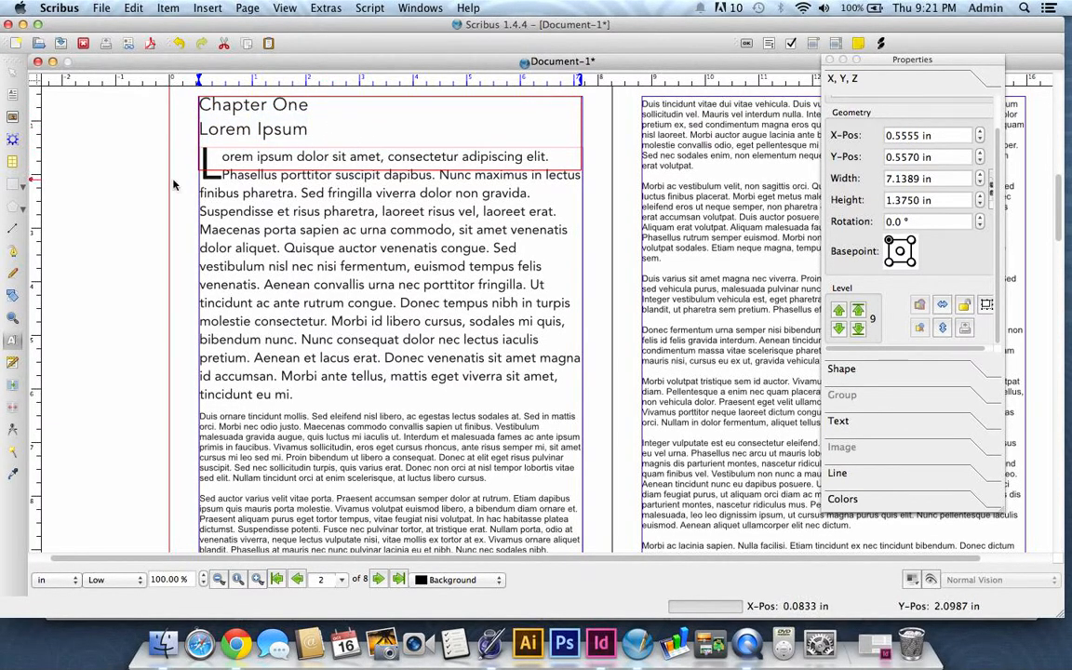
click(85, 177)
click(249, 188)
double_click(217, 174)
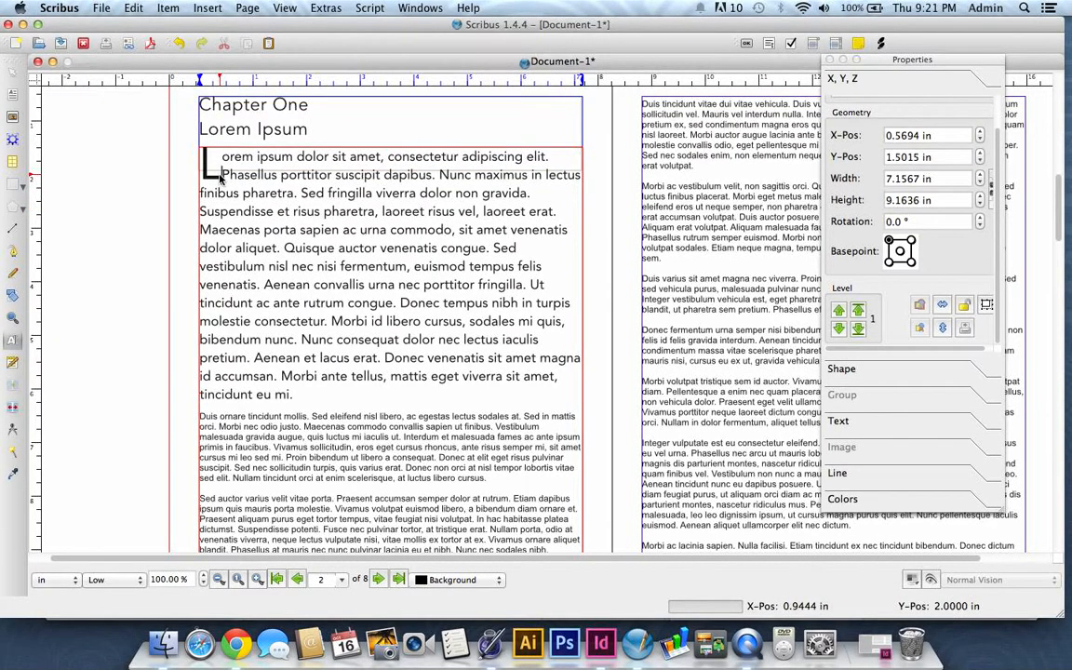
Step: Delete the short opening paragraph "Sed nec sodales enim" under the Chapter Two heading, along with the blank line left behind
scroll(354, 198, down, 4)
scroll(356, 205, down, 20)
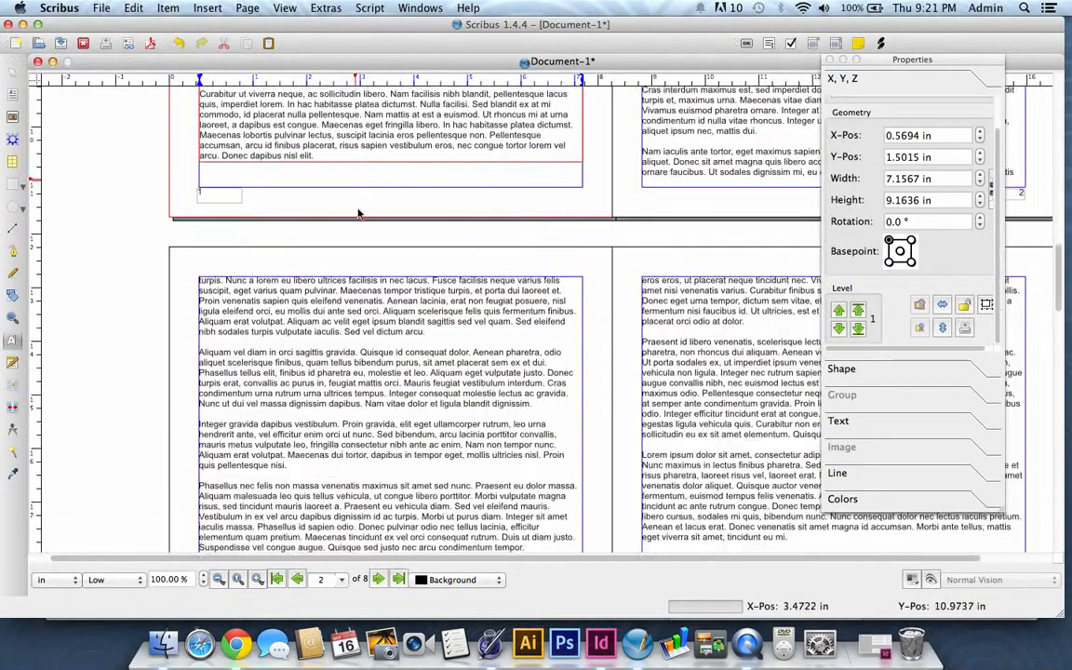
double_click(346, 250)
click(344, 228)
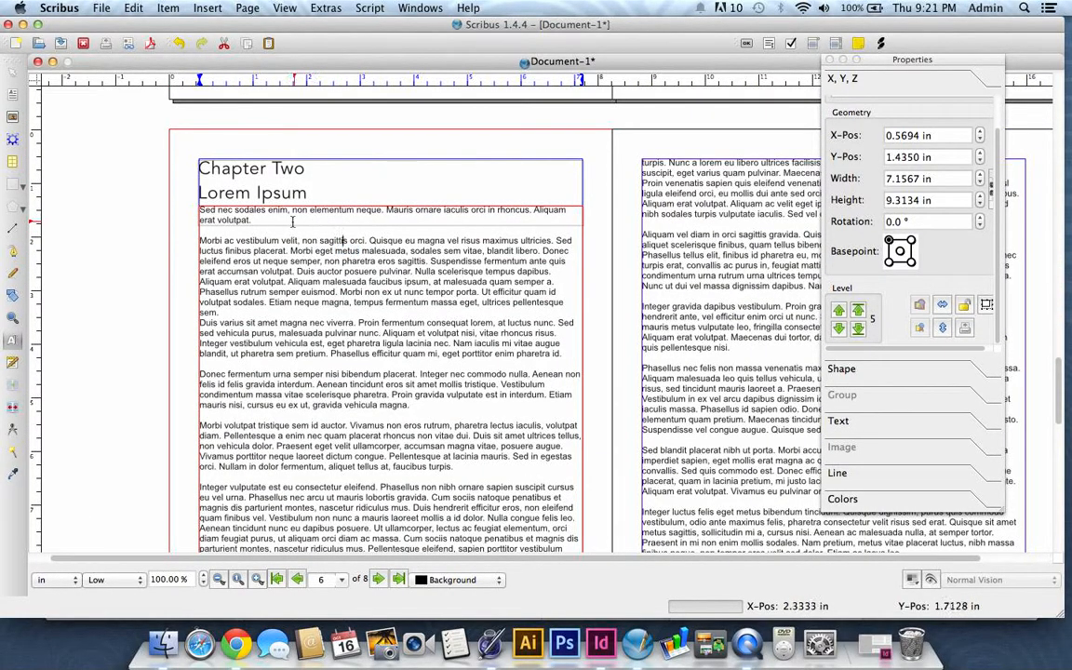
drag(291, 221, 179, 190)
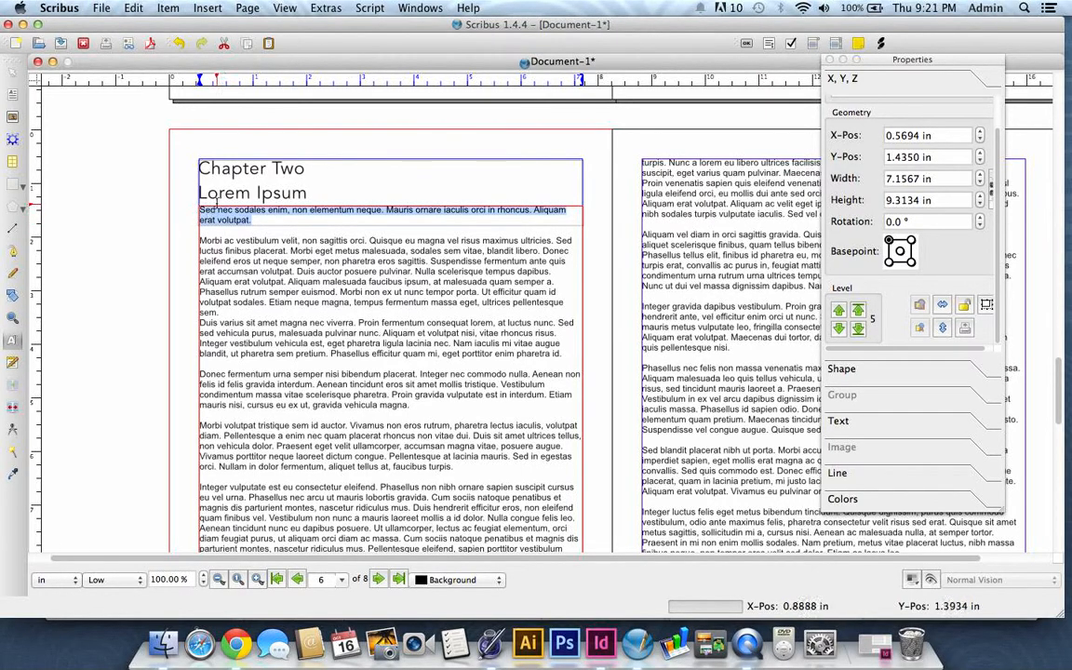
key(BackSpace)
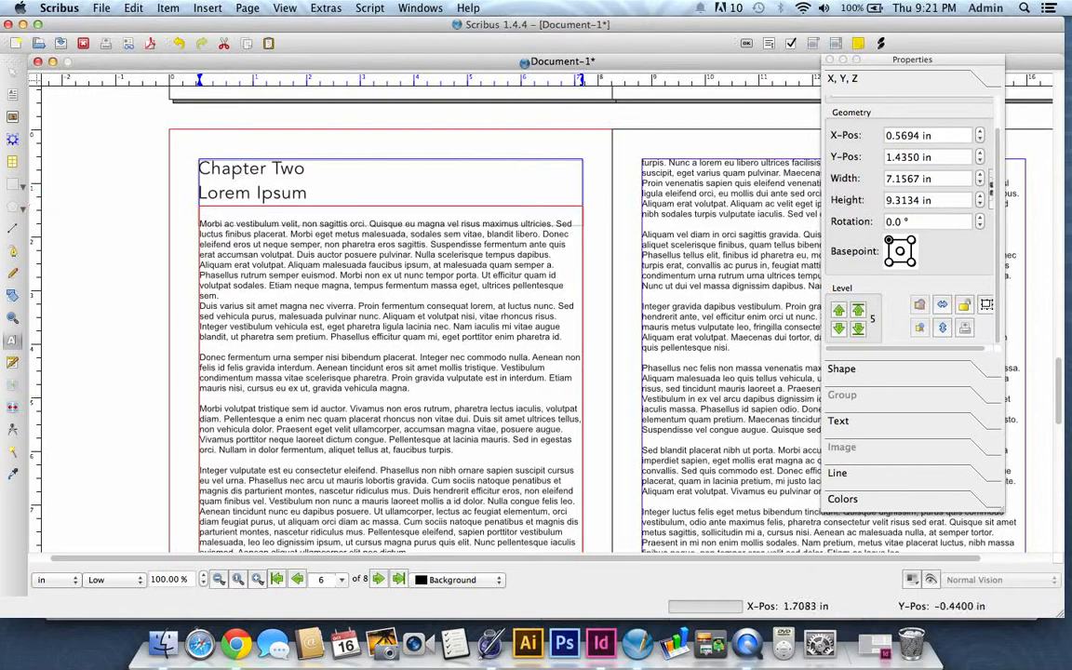
key(Delete)
Step: Apply the Drop Cap Paragraph style to Chapter Two's first body paragraph, beginning "Morbi ac vestibulum velit", and deselect the text
drag(244, 285, 201, 205)
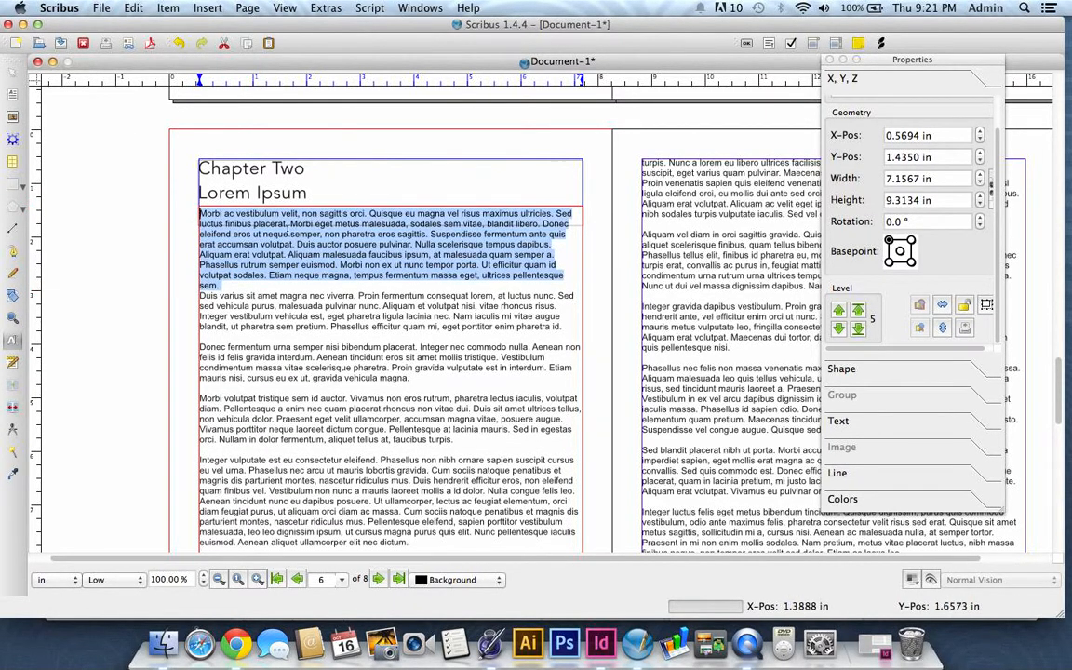
click(885, 423)
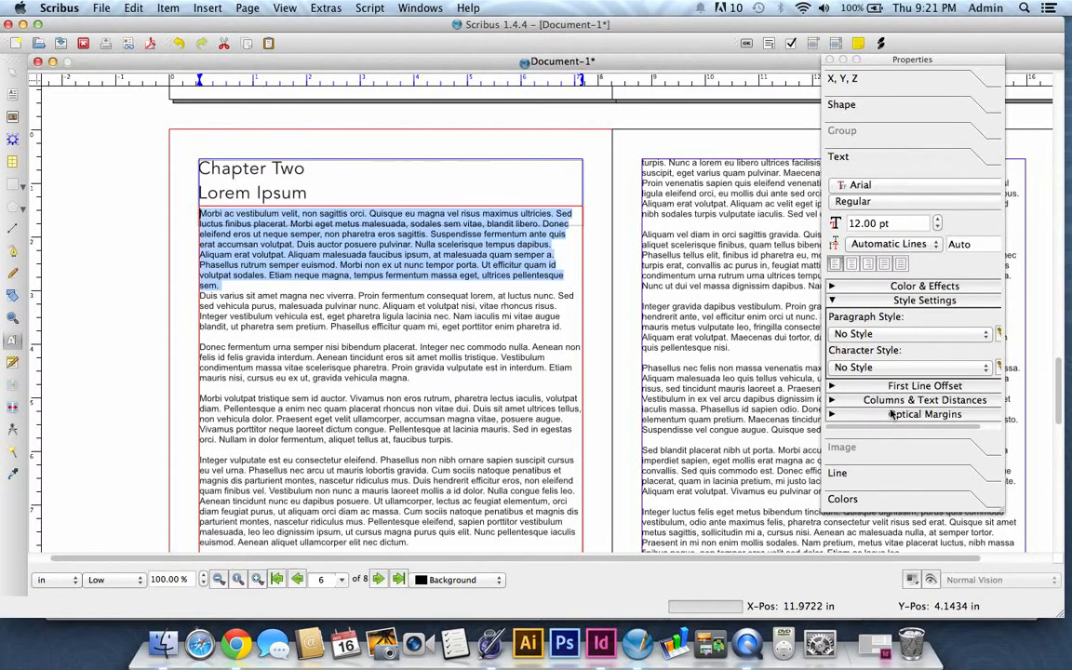
click(903, 335)
click(819, 344)
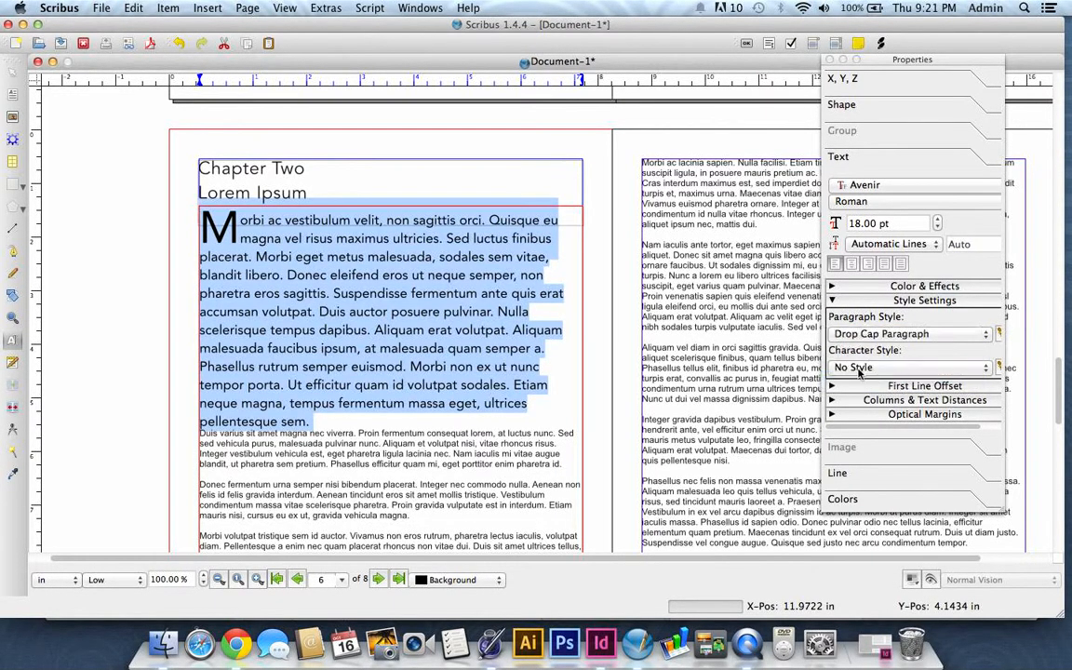
click(482, 135)
scroll(529, 244, down, 4)
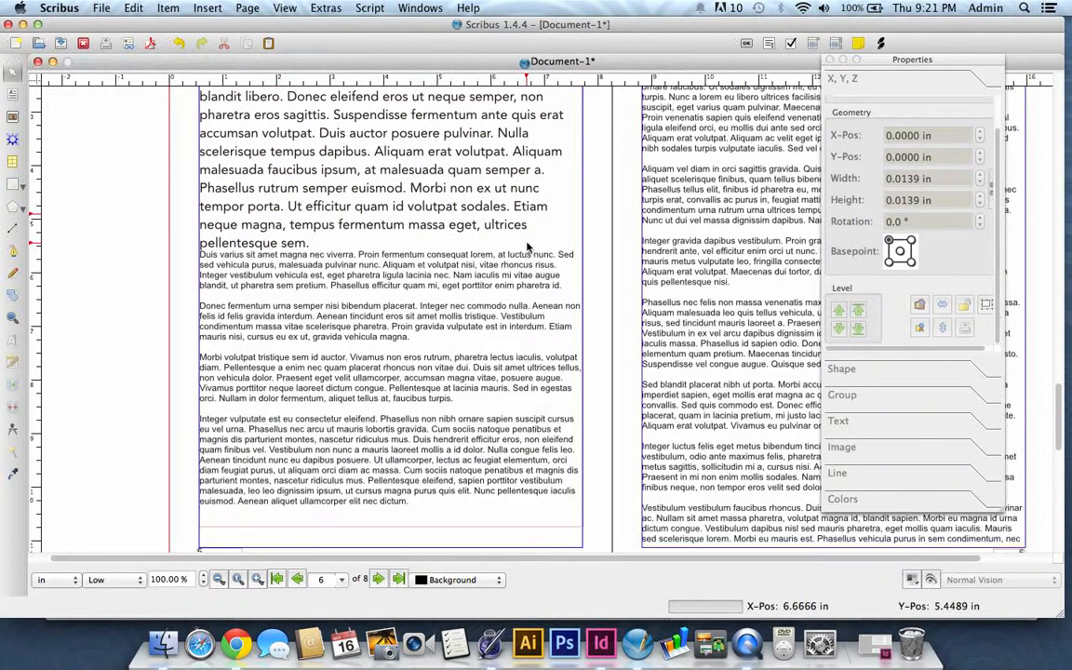
scroll(510, 244, up, 5)
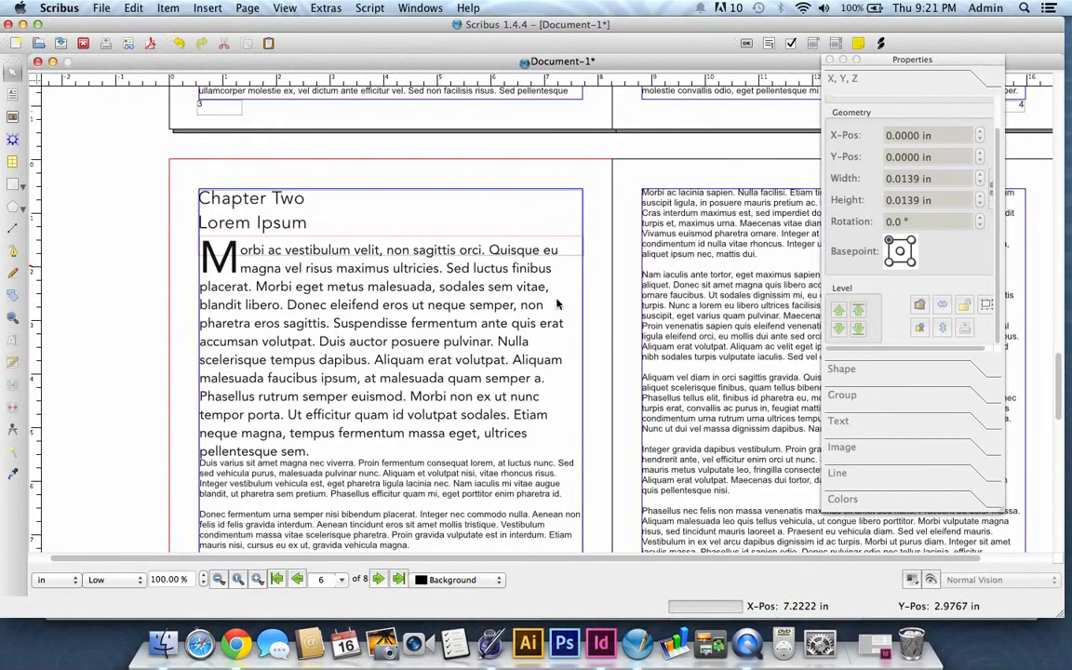
click(212, 240)
click(408, 216)
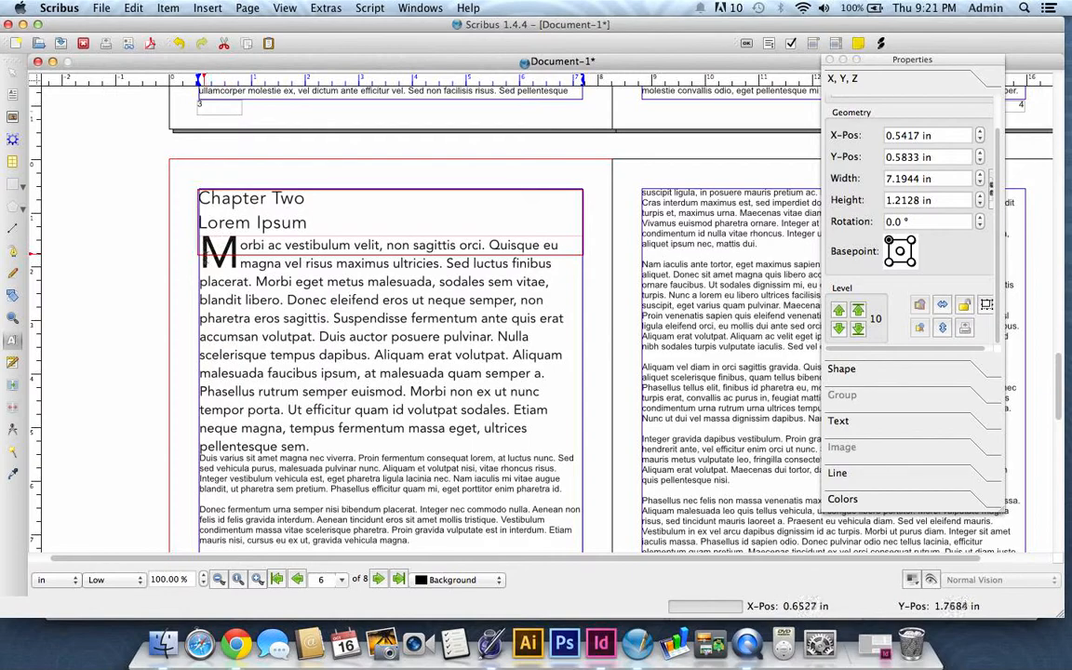
click(141, 212)
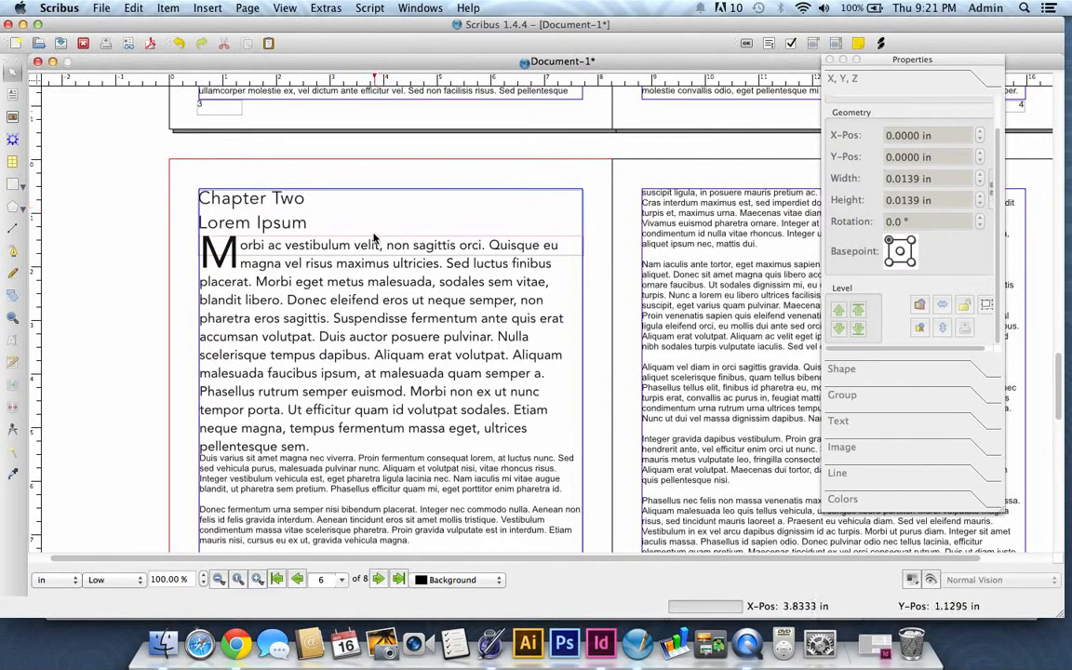
click(418, 299)
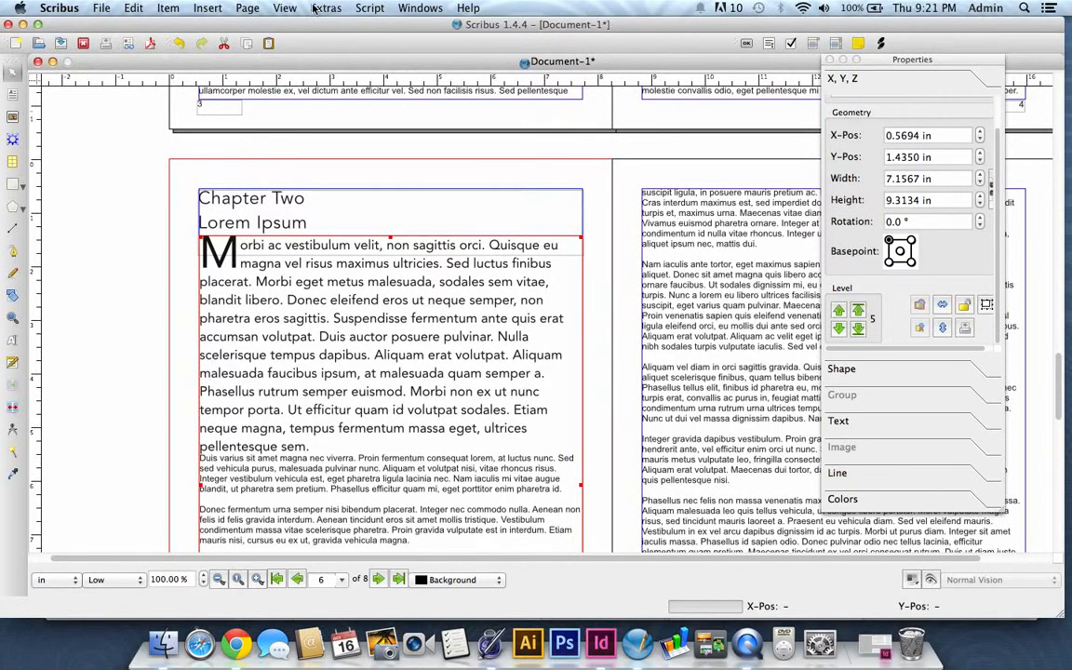
Step: Turn on the preview display that hides frame outlines and margin guides, and review the opening pages of both chapters
click(285, 9)
click(321, 137)
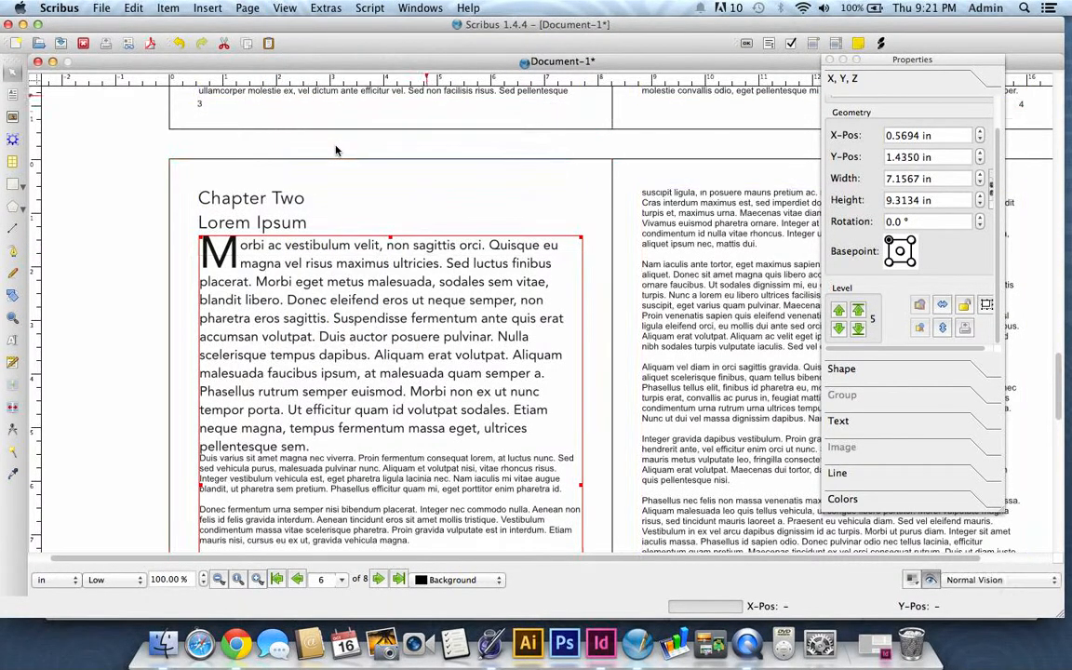
click(143, 172)
scroll(159, 169, up, 5)
scroll(160, 172, up, 15)
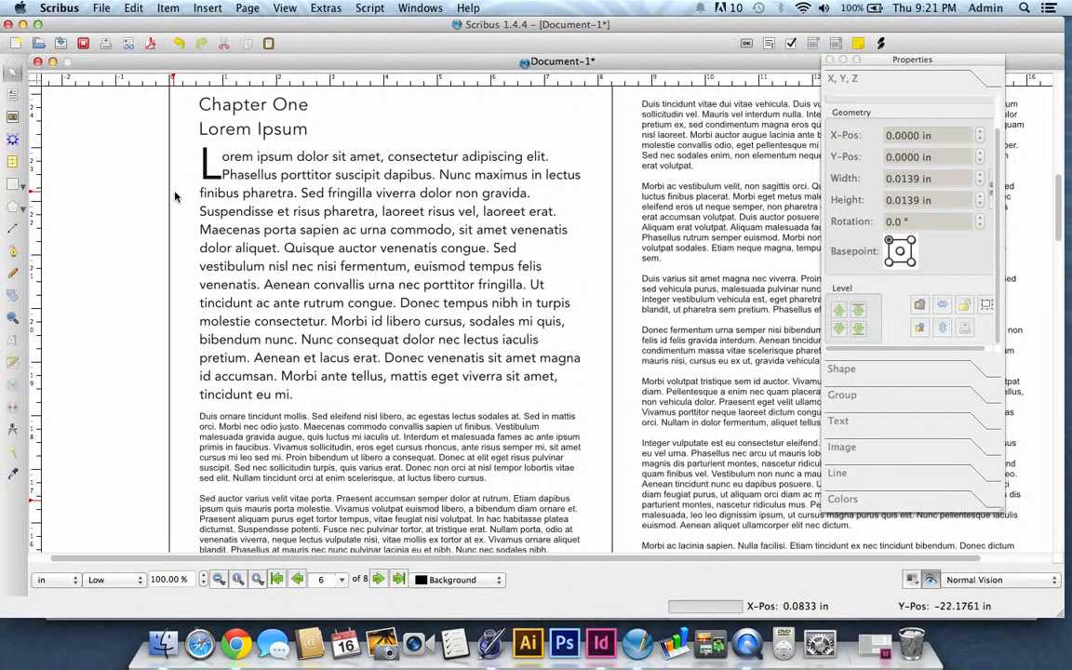
scroll(177, 190, up, 5)
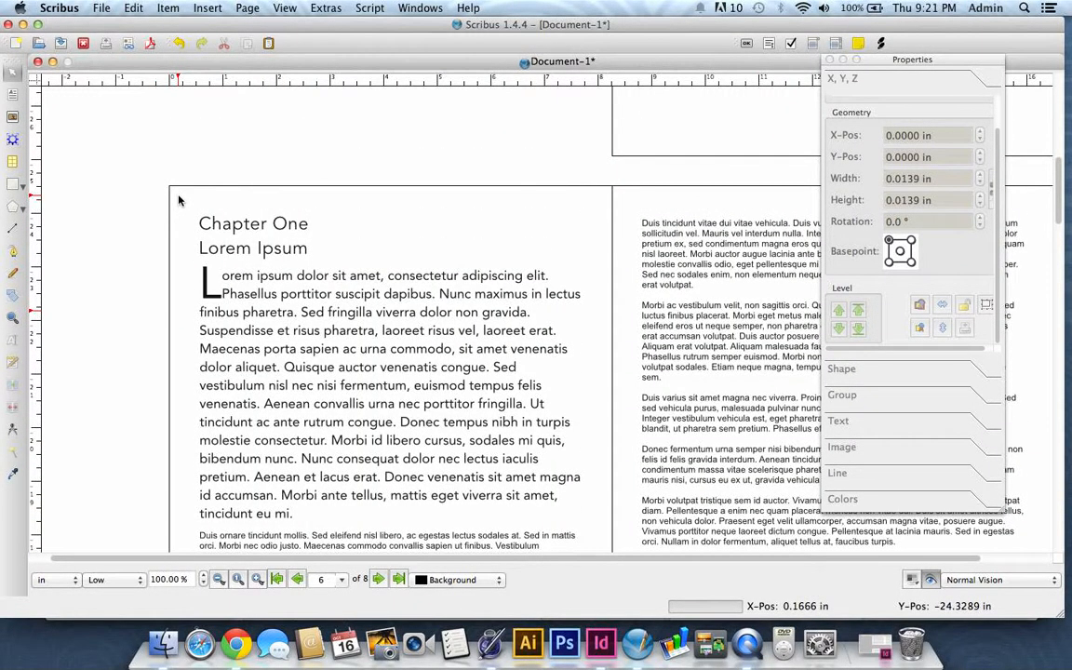